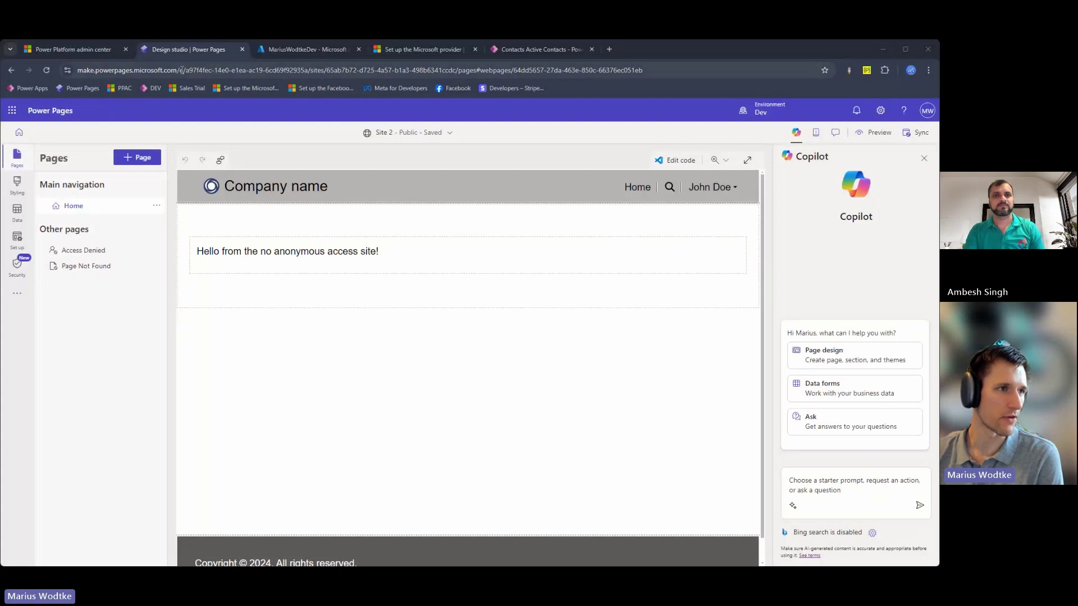
# Open the Microsoft identity provider's Edit configuration panel from Security > Identity providers.
pyautogui.click(17, 266)
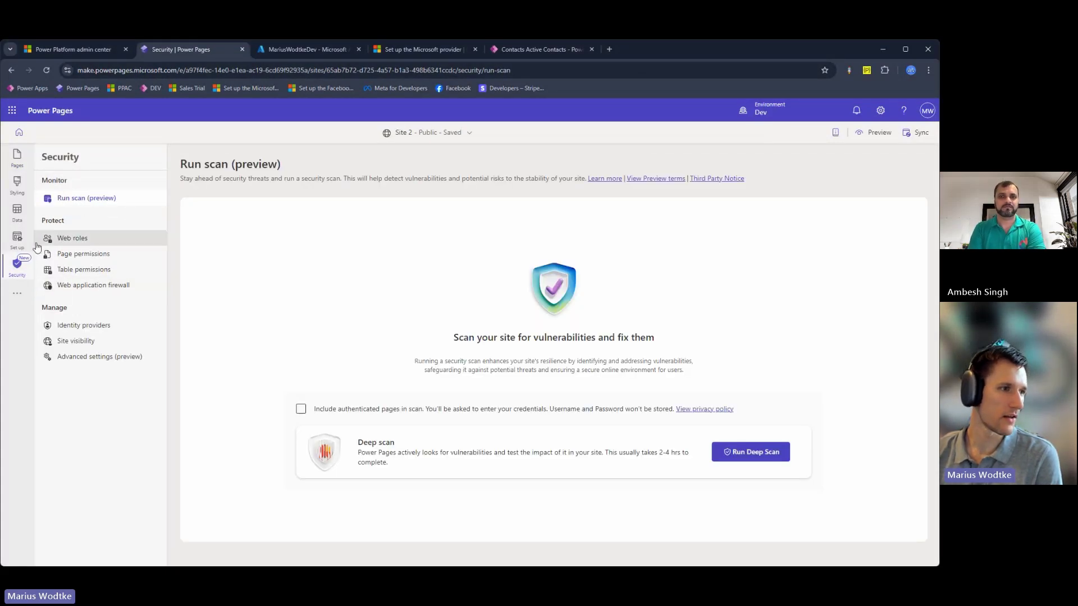
pyautogui.click(112, 330)
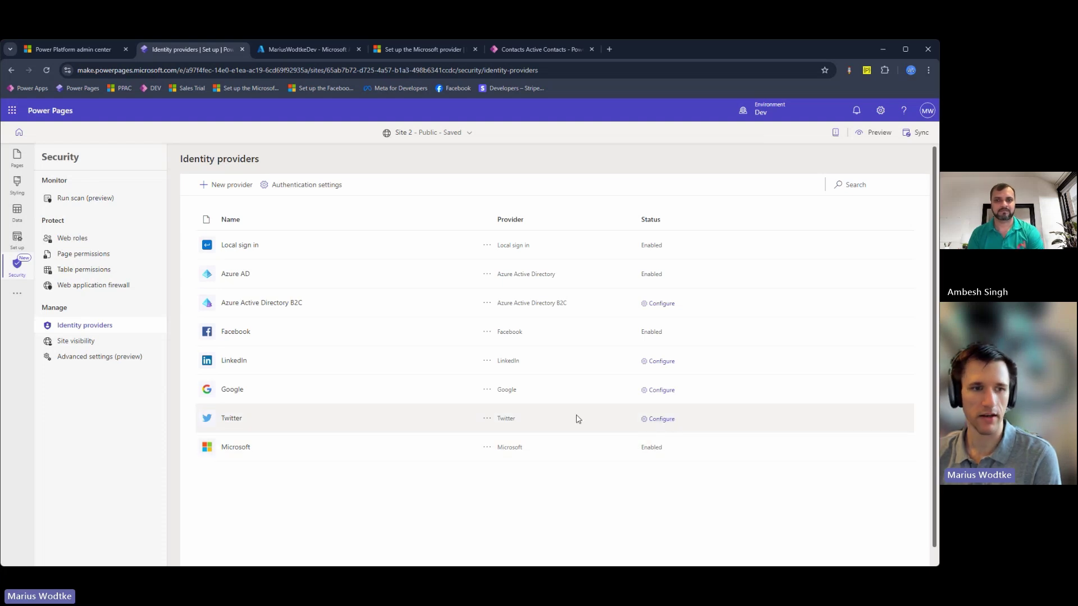
pyautogui.click(486, 449)
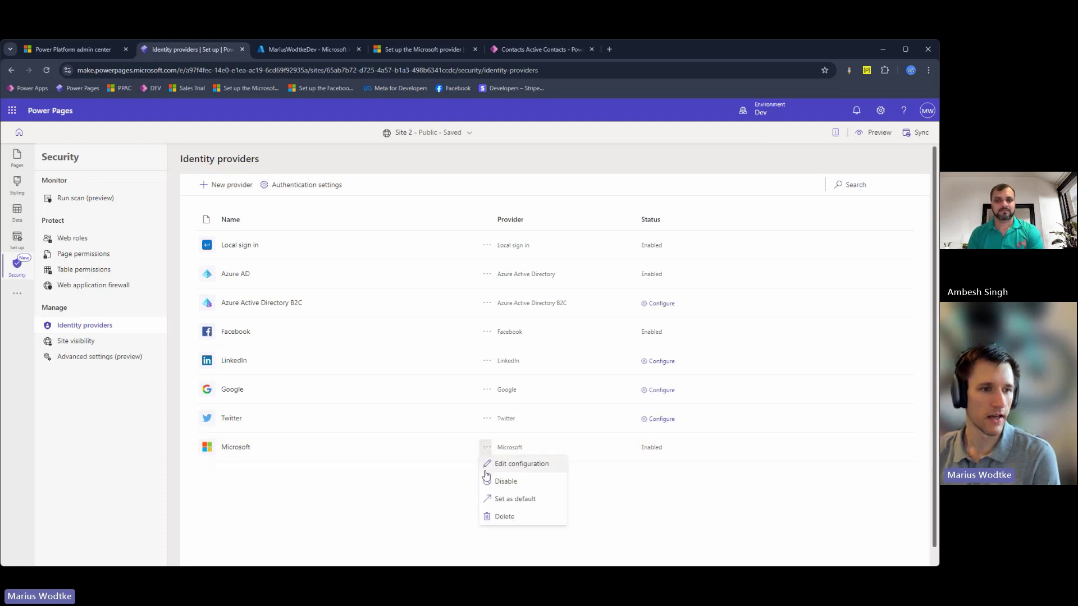
pyautogui.click(513, 470)
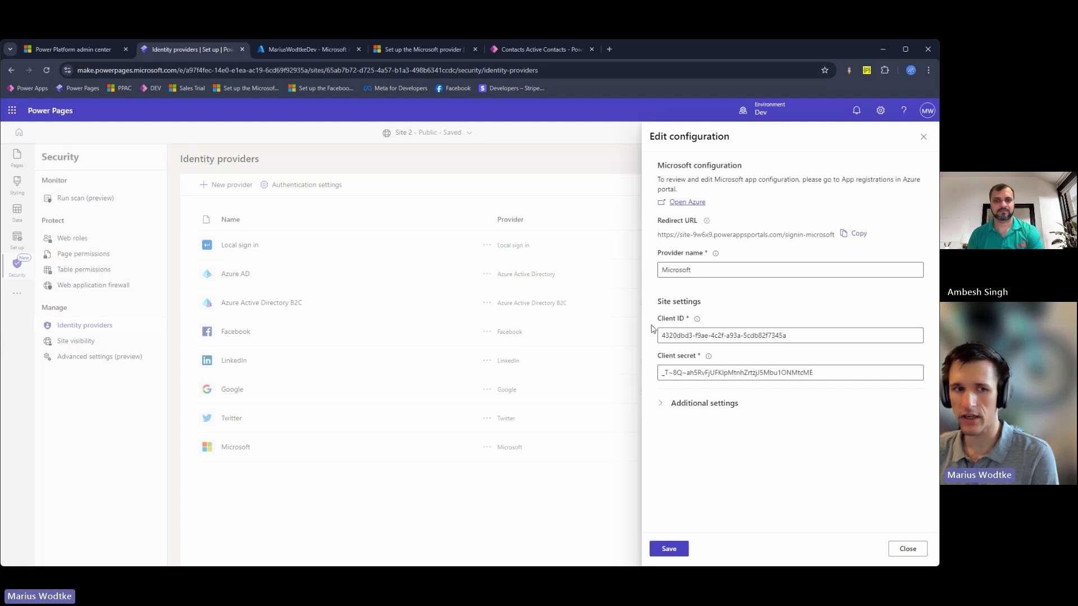
# In Azure, search 'entra' and open Microsoft Entra ID's App registrations list.
pyautogui.click(331, 46)
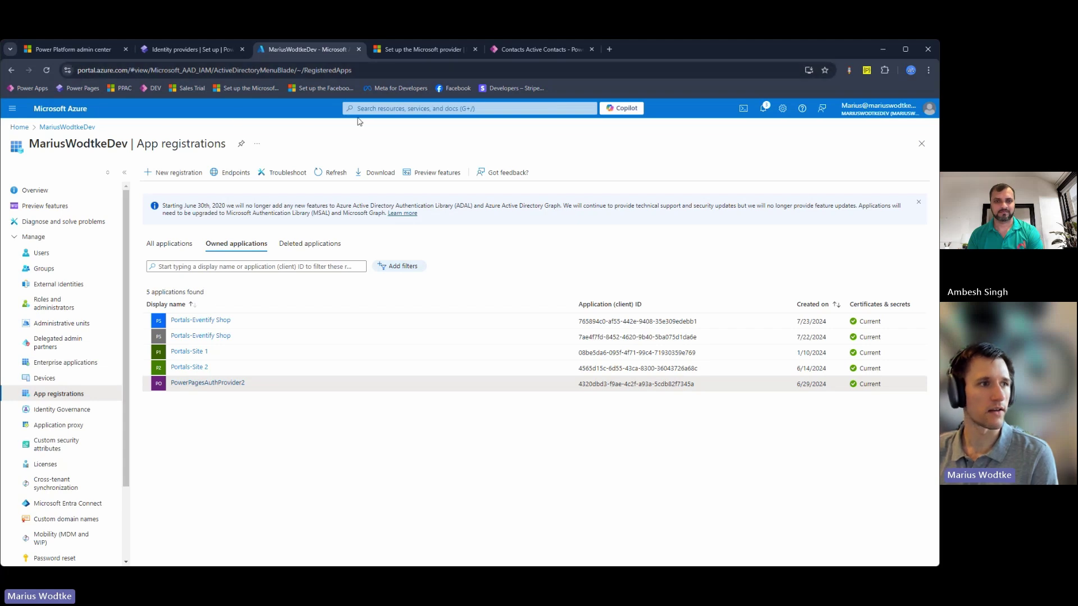
pyautogui.click(19, 126)
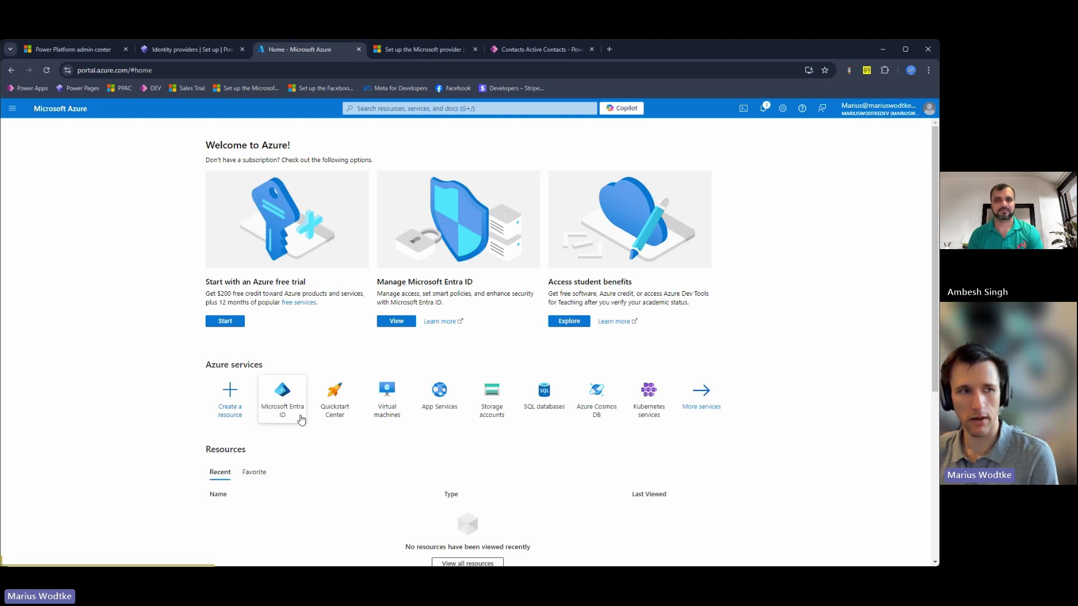
pyautogui.click(12, 109)
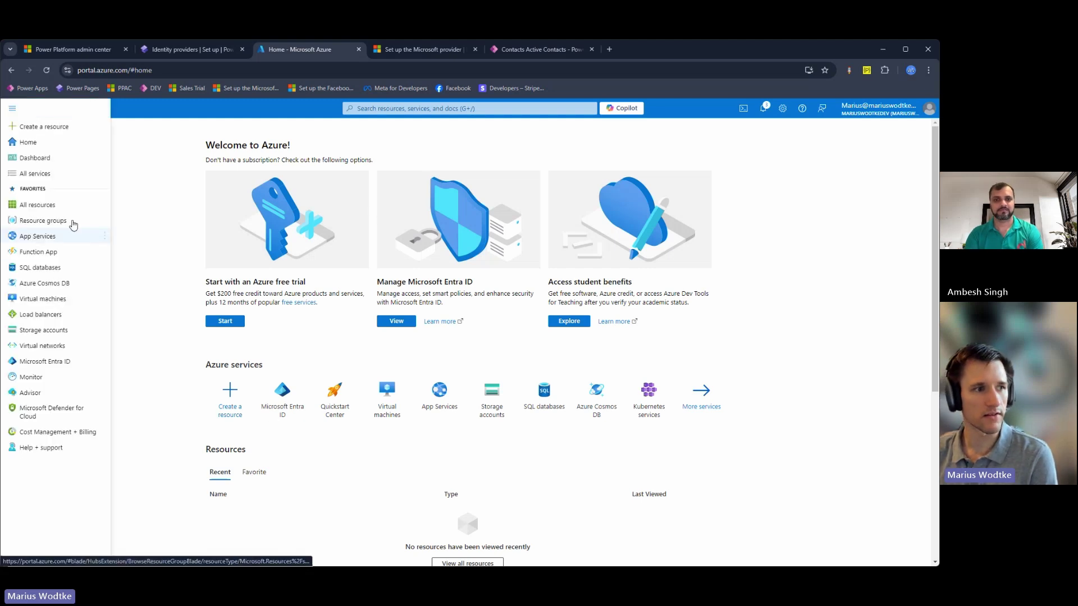
pyautogui.click(316, 111)
pyautogui.click(359, 108)
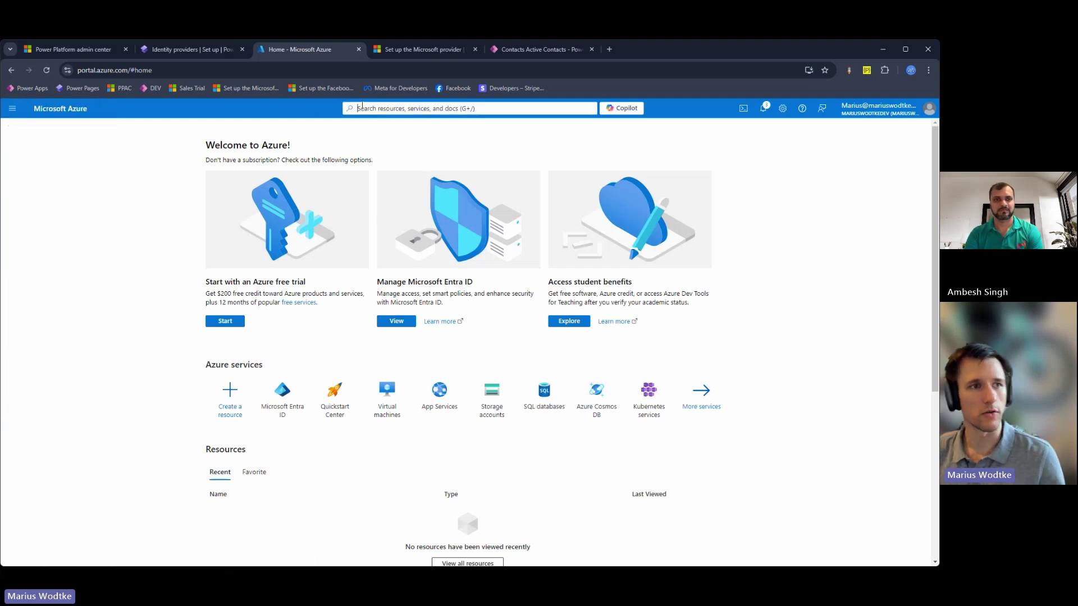
pyautogui.write('entra')
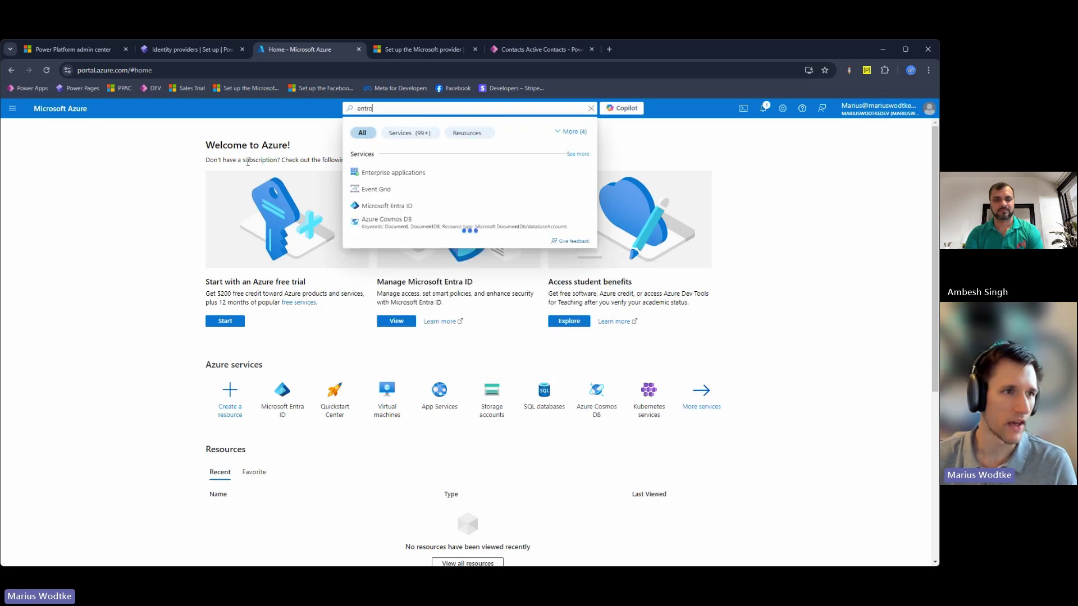
pyautogui.click(407, 173)
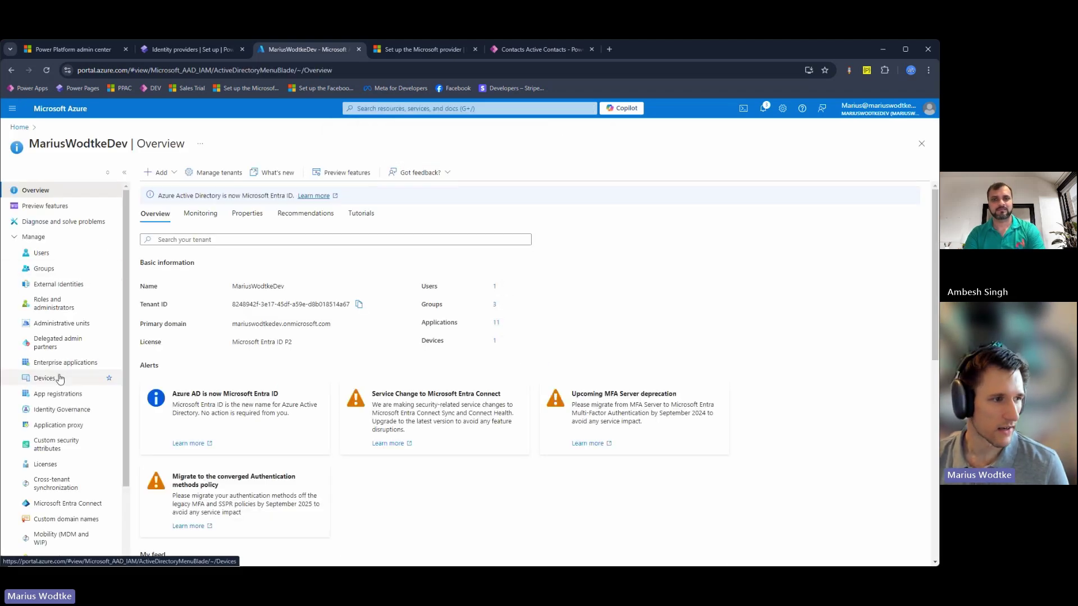
pyautogui.click(44, 398)
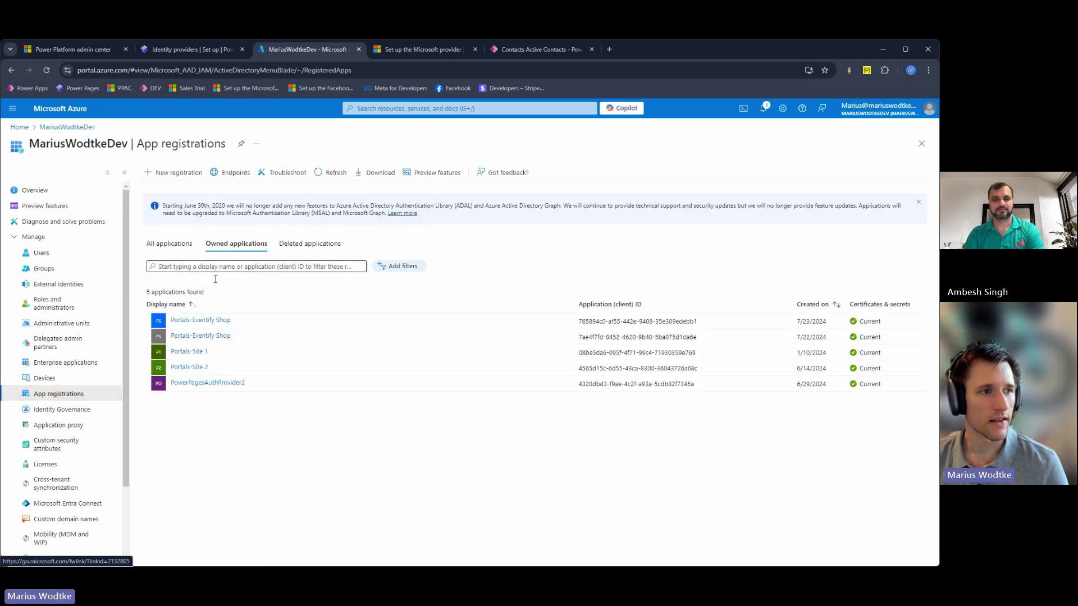
# Fill a new registration named PowerPagesAuthProvider3 with a Web redirect platform, returning to Power Pages.
pyautogui.click(179, 172)
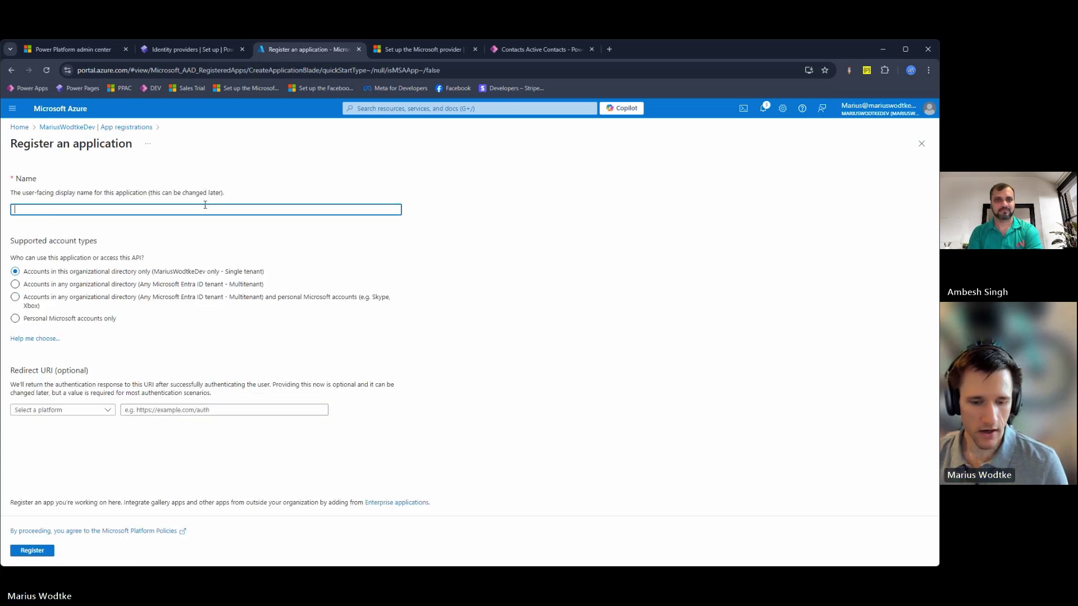
pyautogui.write('PowerPagesAuthProvider3')
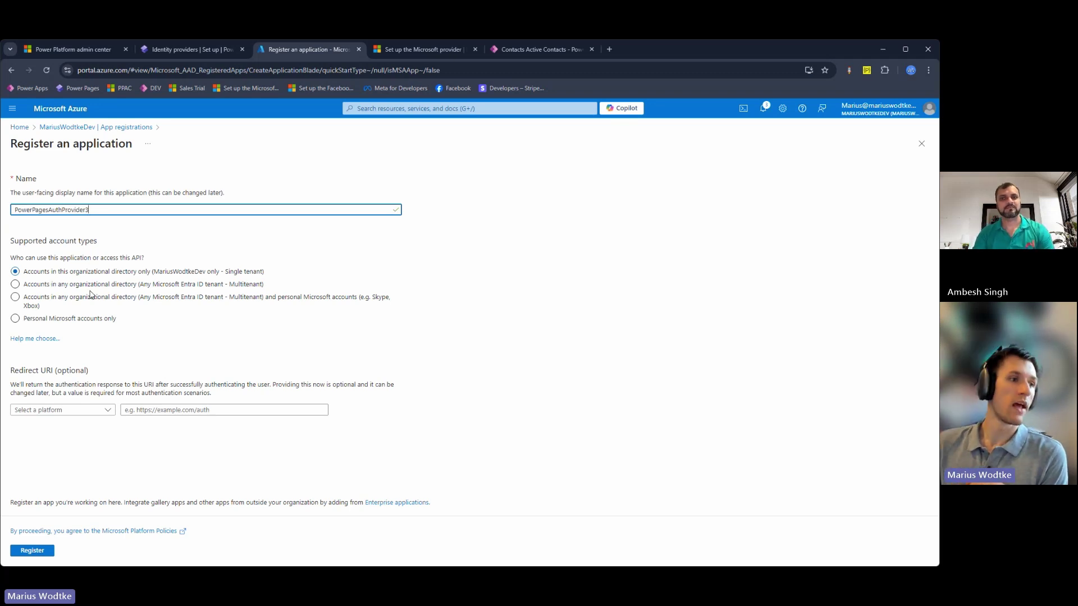
pyautogui.click(63, 286)
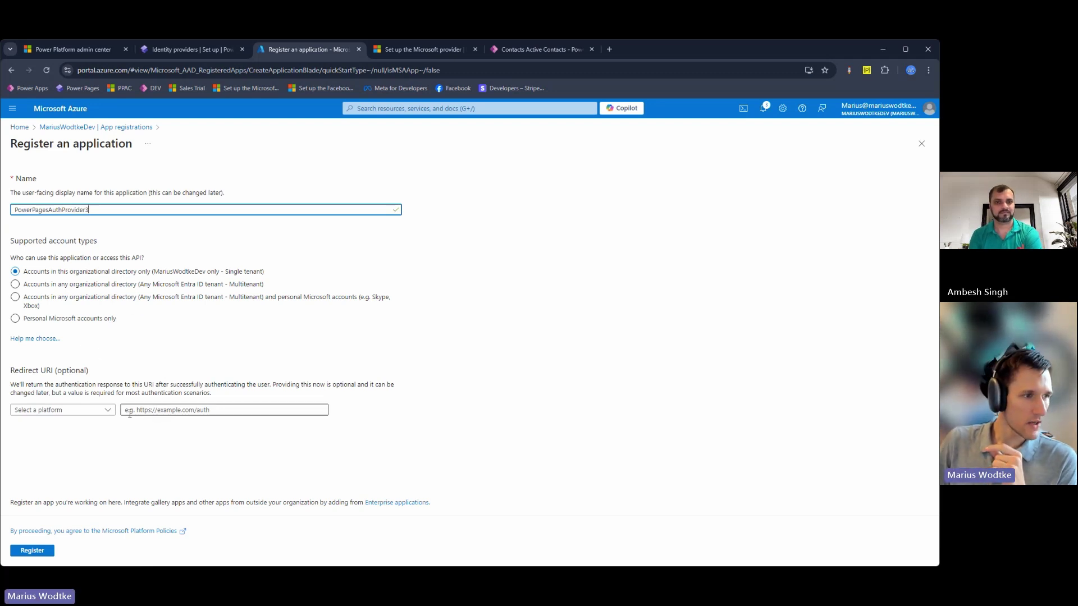
pyautogui.click(102, 410)
pyautogui.click(56, 440)
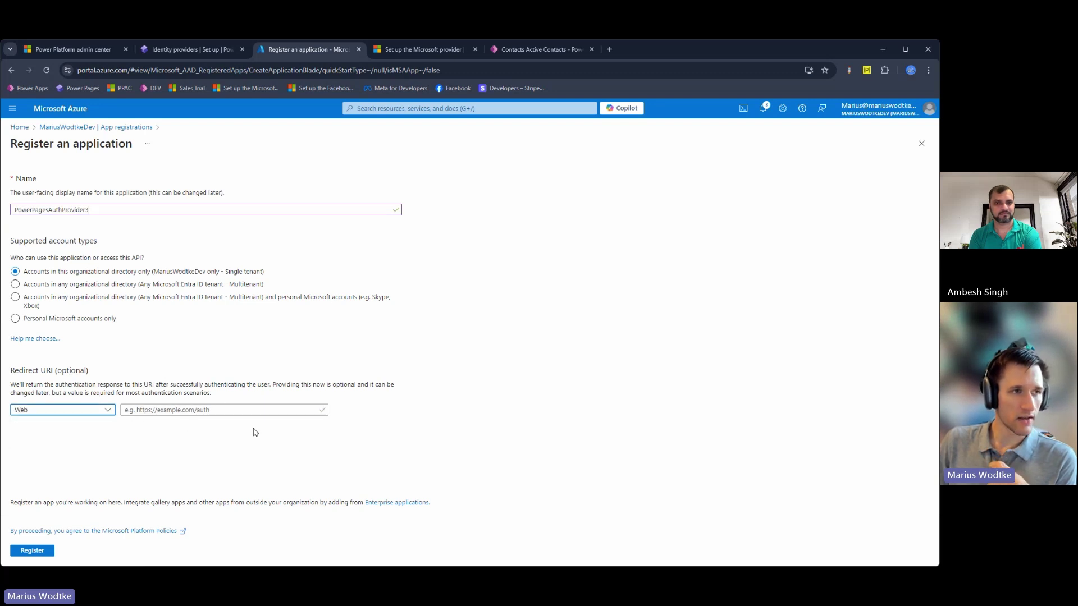
pyautogui.click(192, 56)
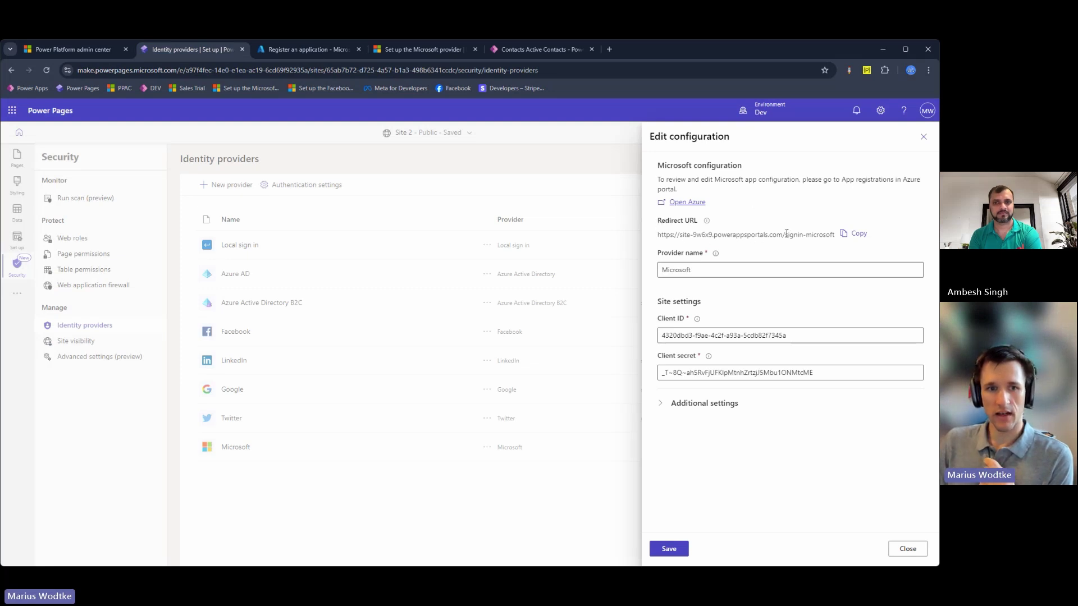
# Copy the Microsoft provider's signin-microsoft redirect URL from Power Pages.
pyautogui.moveTo(786, 234); pyautogui.dragTo(657, 235)
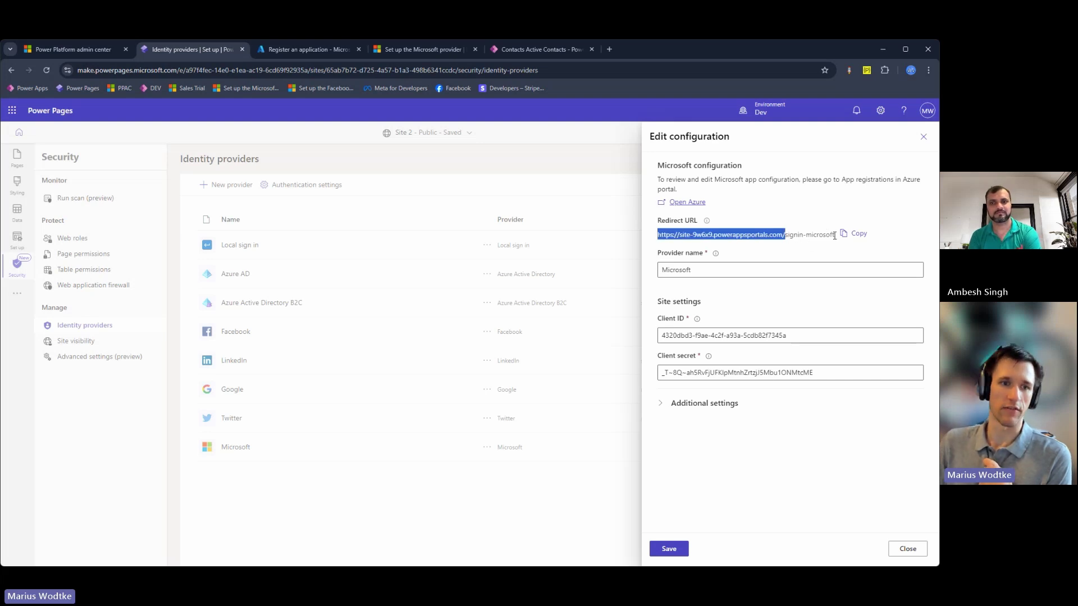
pyautogui.click(856, 235)
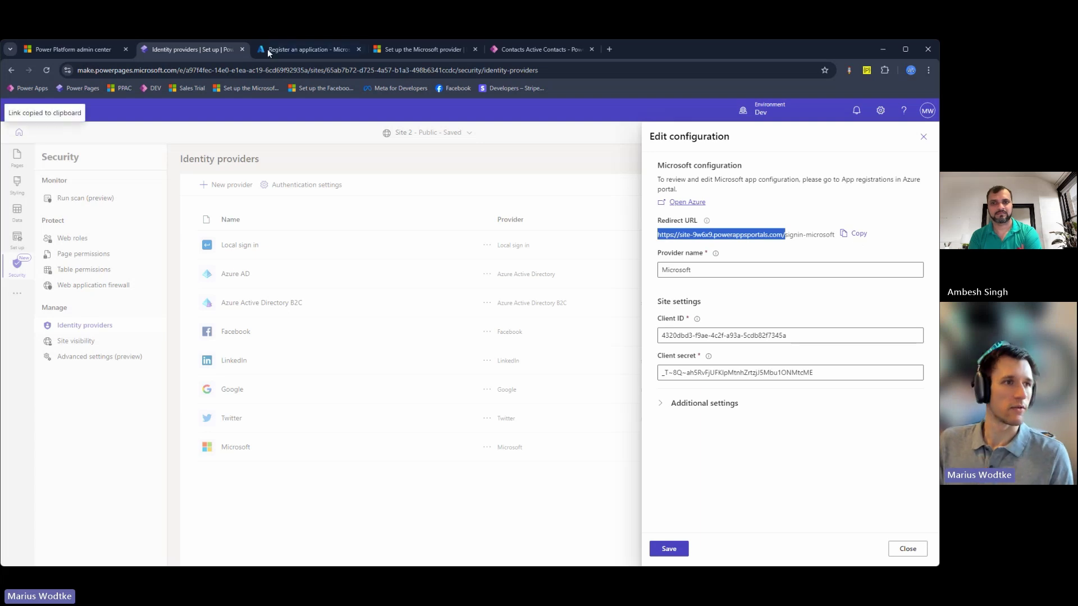
# Paste the redirect URL into the Redirect URI field and register PowerPagesAuthProvider3.
pyautogui.click(268, 49)
pyautogui.click(224, 410)
pyautogui.hotkey('ctrl', 'v')
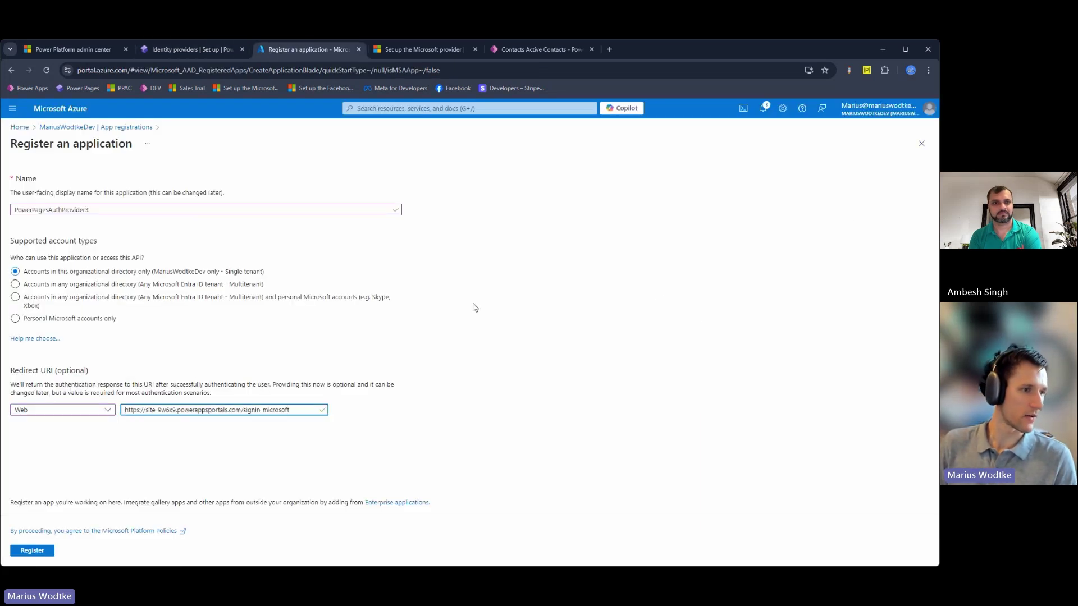
pyautogui.click(38, 555)
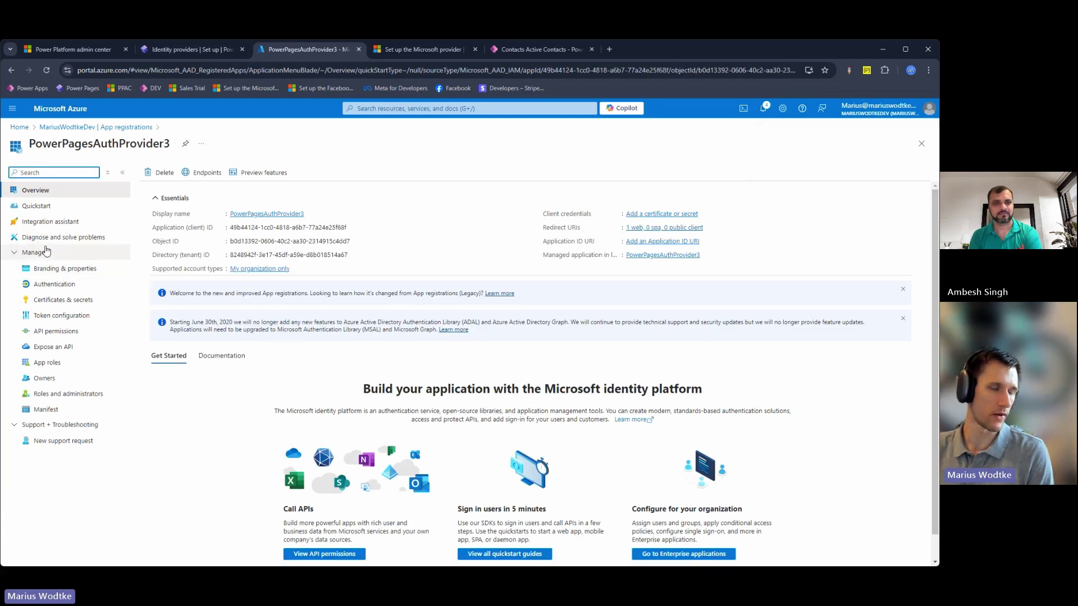
pyautogui.moveTo(52, 271); pyautogui.dragTo(63, 281)
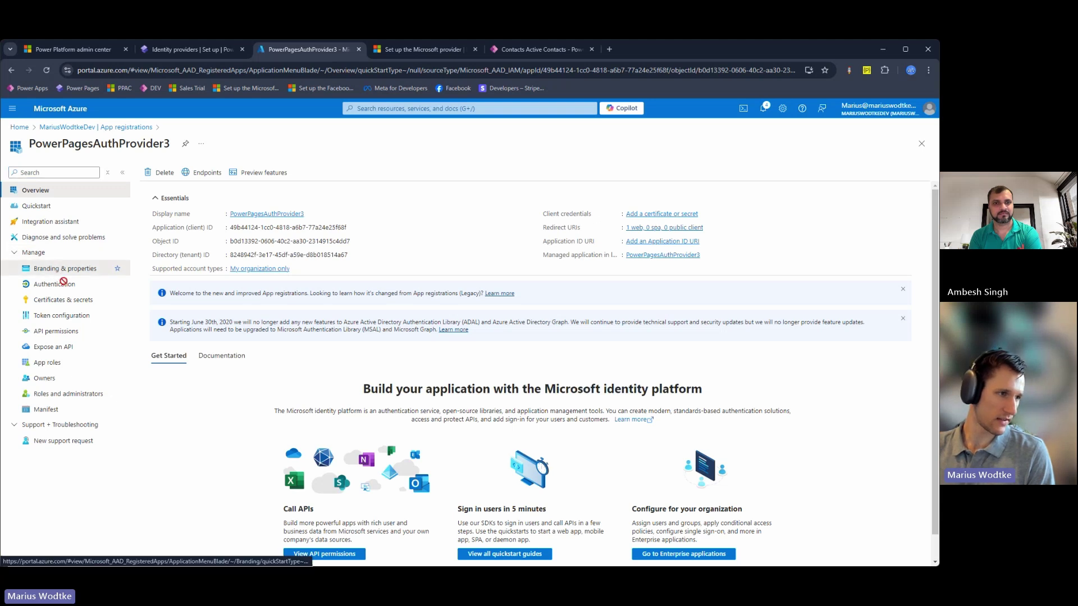
# Check the signin-microsoft redirect URI on the Authentication blade, then go to Certificates & secrets.
pyautogui.click(62, 284)
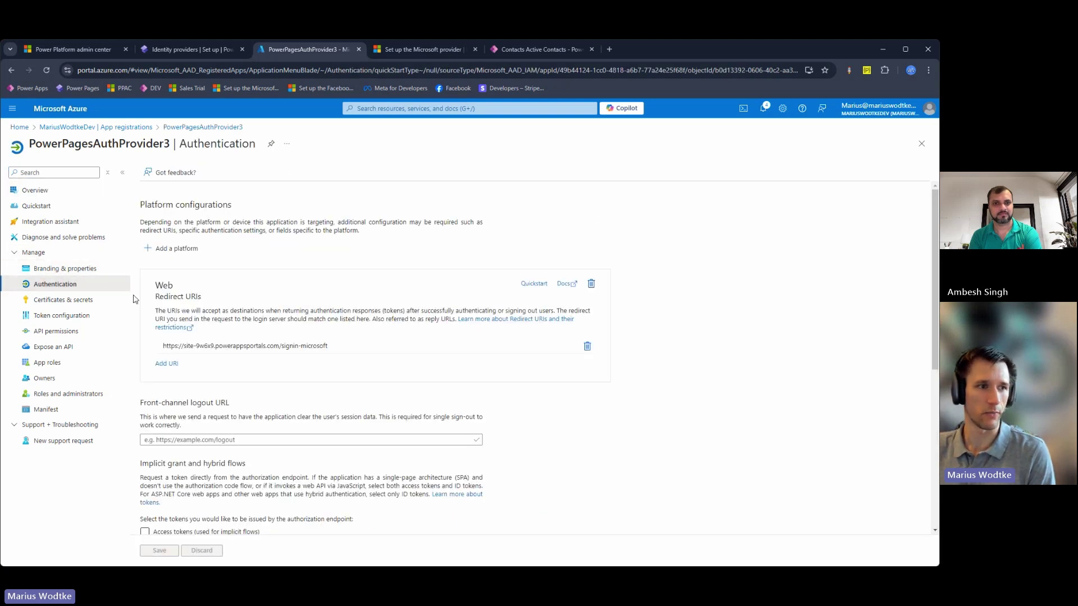
pyautogui.click(174, 253)
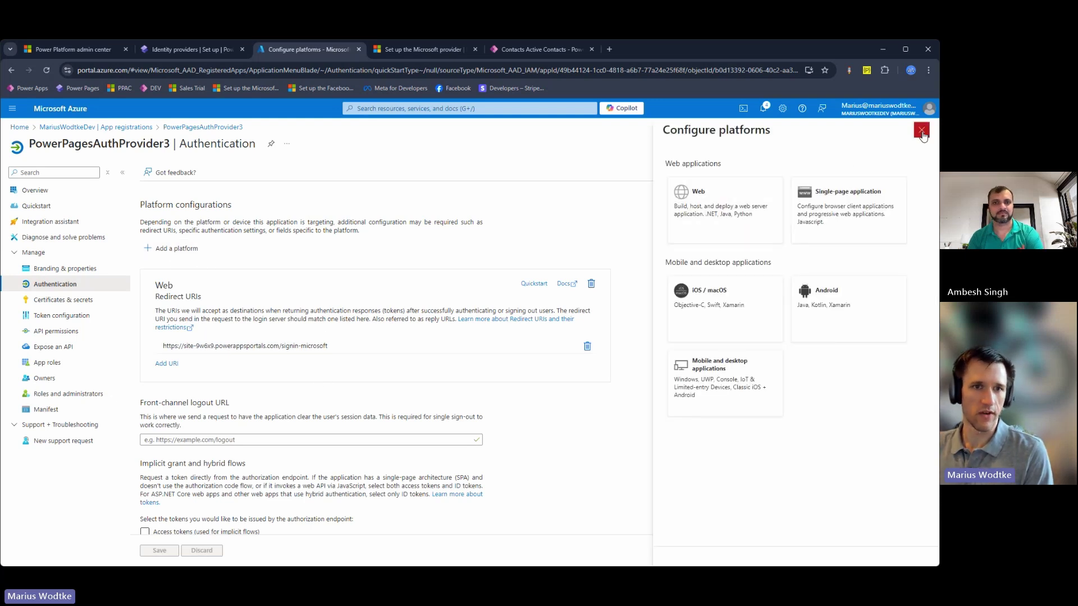
pyautogui.click(921, 131)
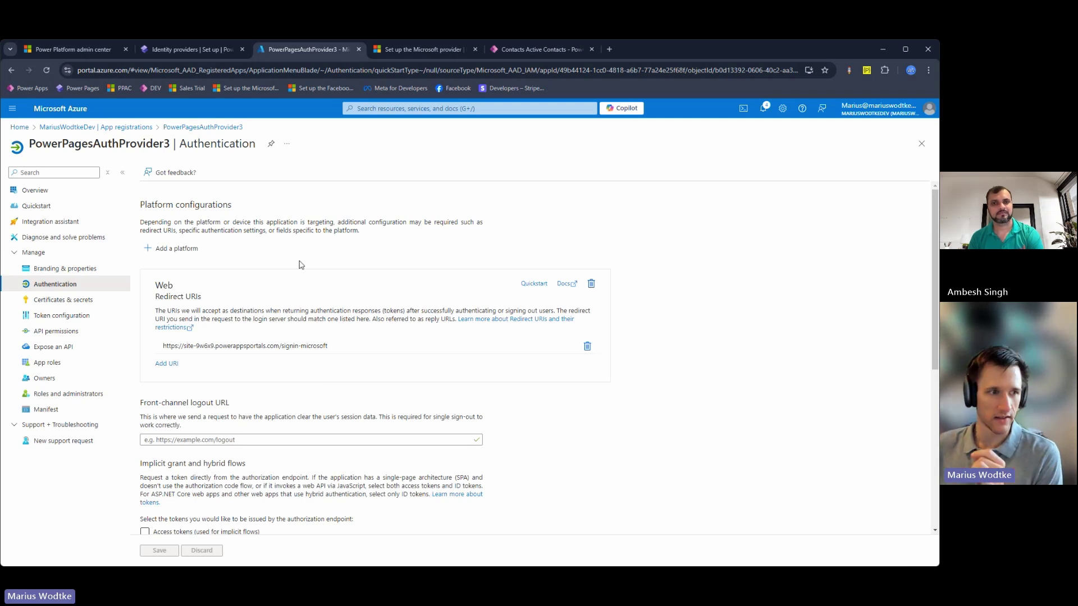
pyautogui.moveTo(227, 347); pyautogui.dragTo(198, 347)
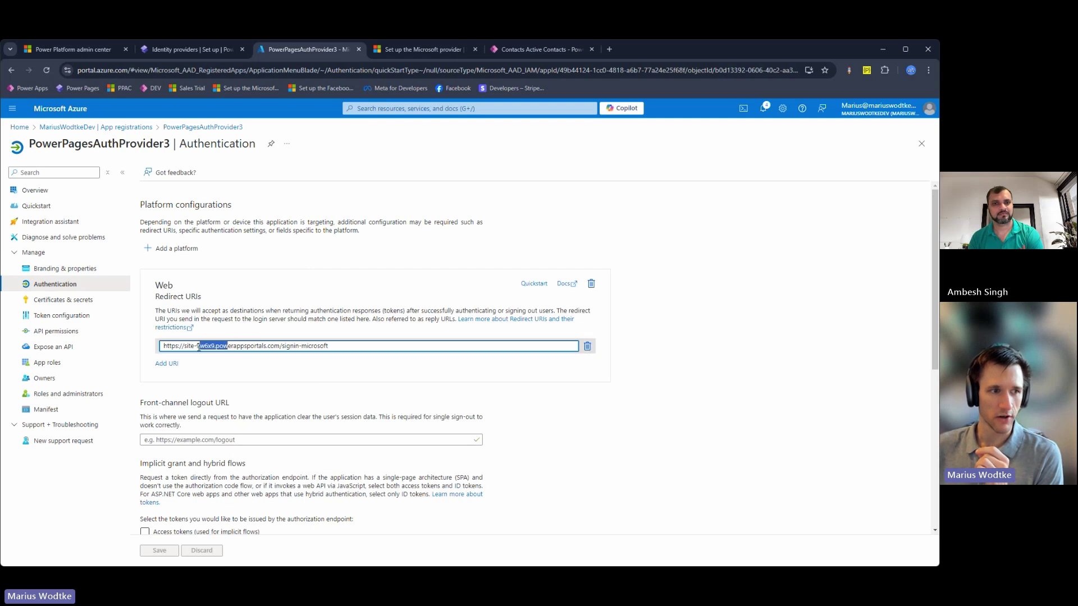
pyautogui.click(264, 345)
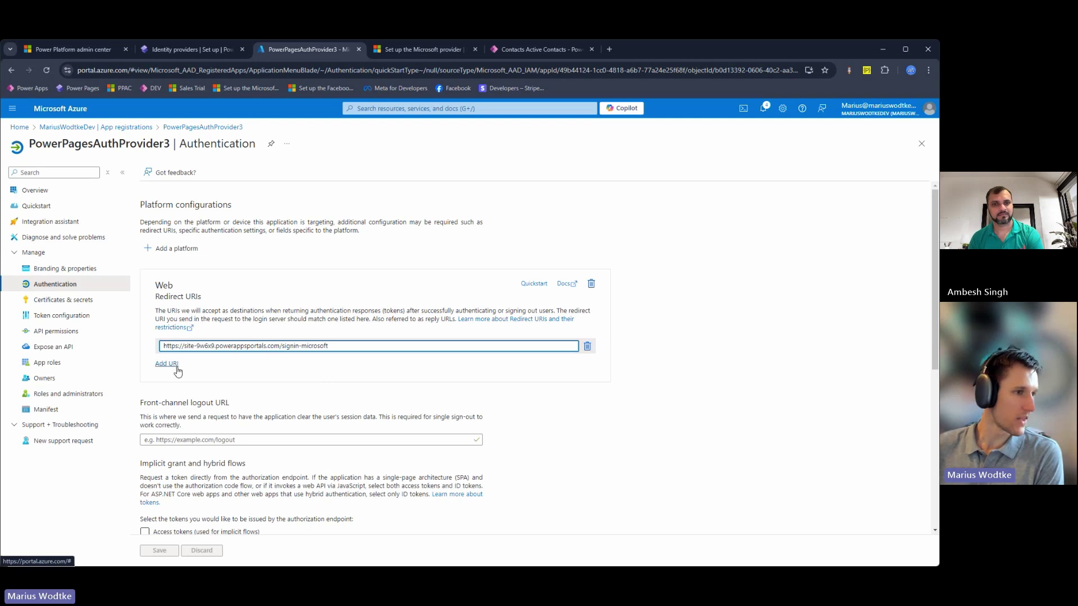
pyautogui.click(62, 304)
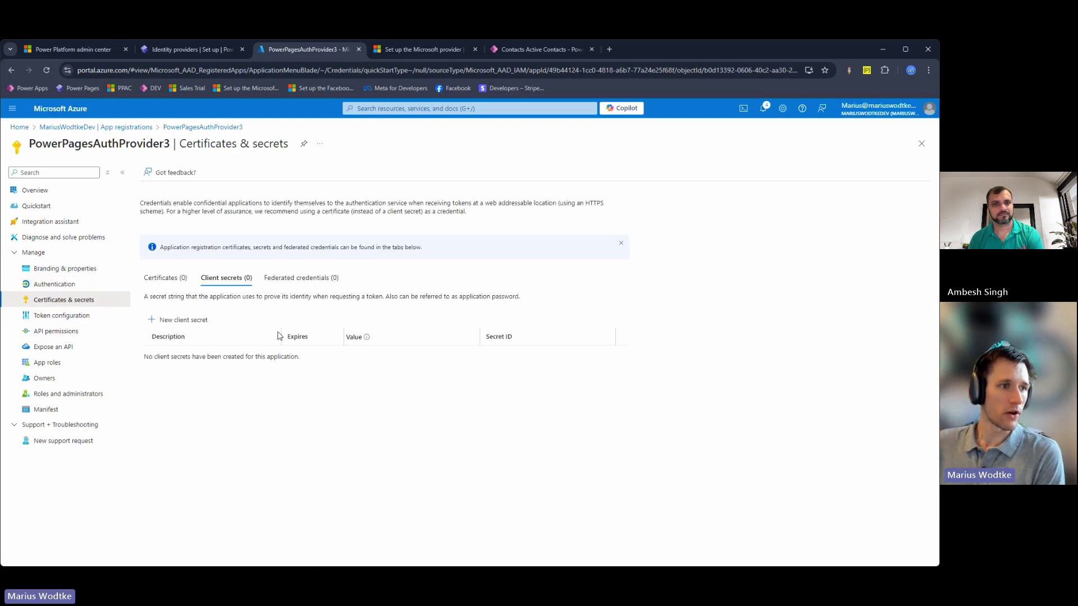
# Add a client secret described 'sfsdfsdf' with the default 180-day expiry.
pyautogui.click(151, 321)
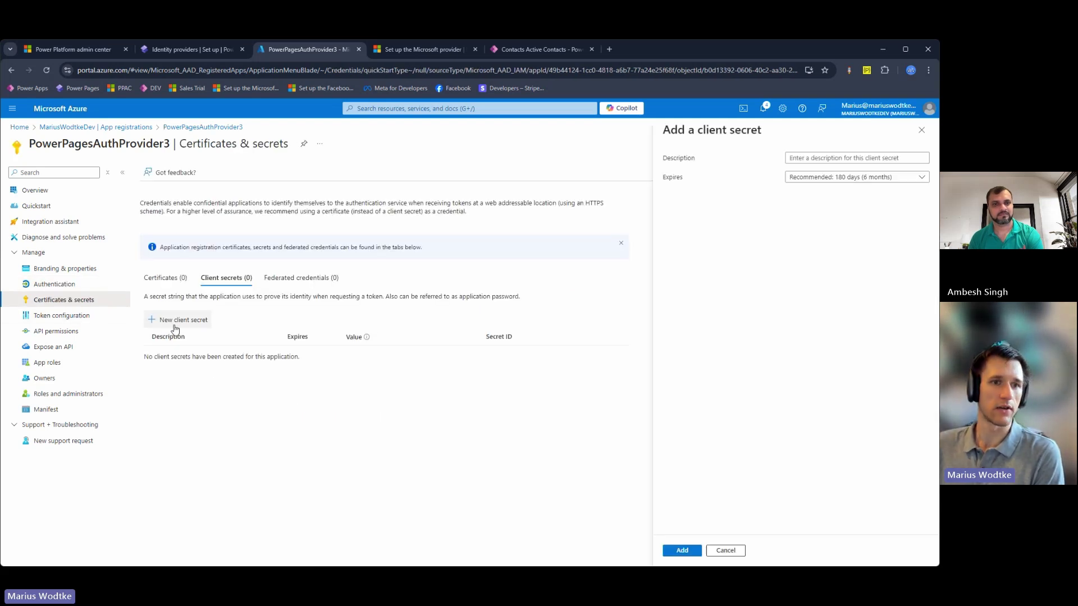
pyautogui.write('sfsdfsdf')
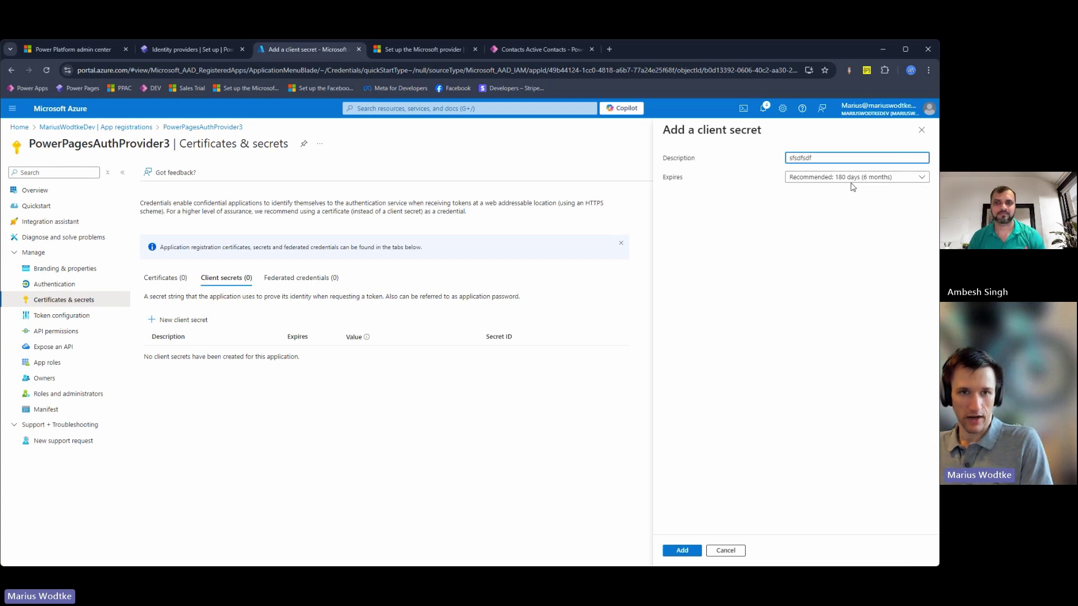
pyautogui.click(687, 548)
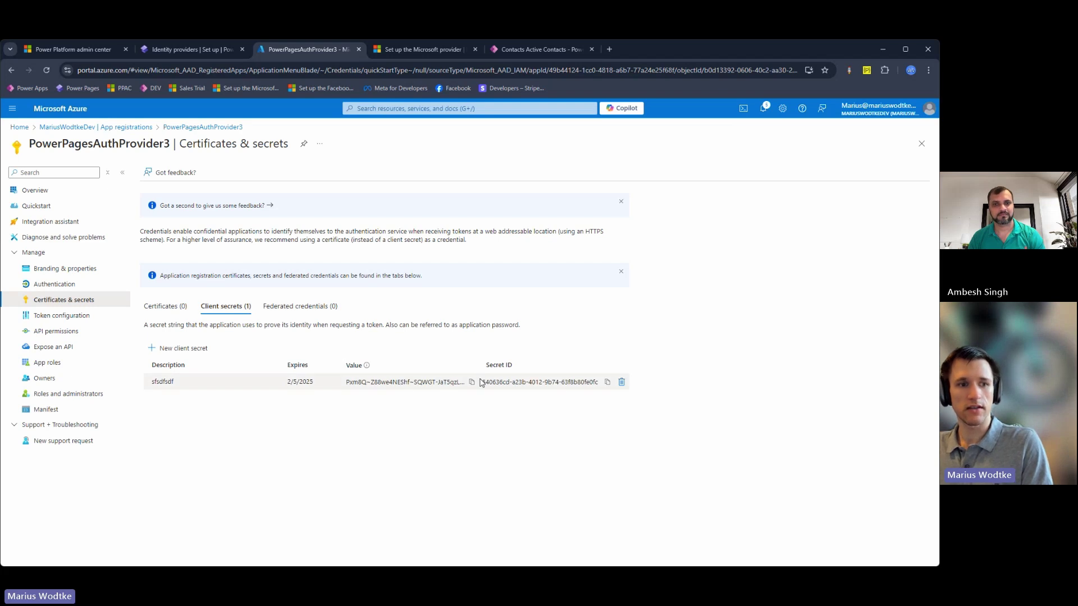
# Scroll the Microsoft Learn setup guide to the step about copying the Secret ID.
pyautogui.click(412, 53)
pyautogui.scroll(-5, 407, 230)
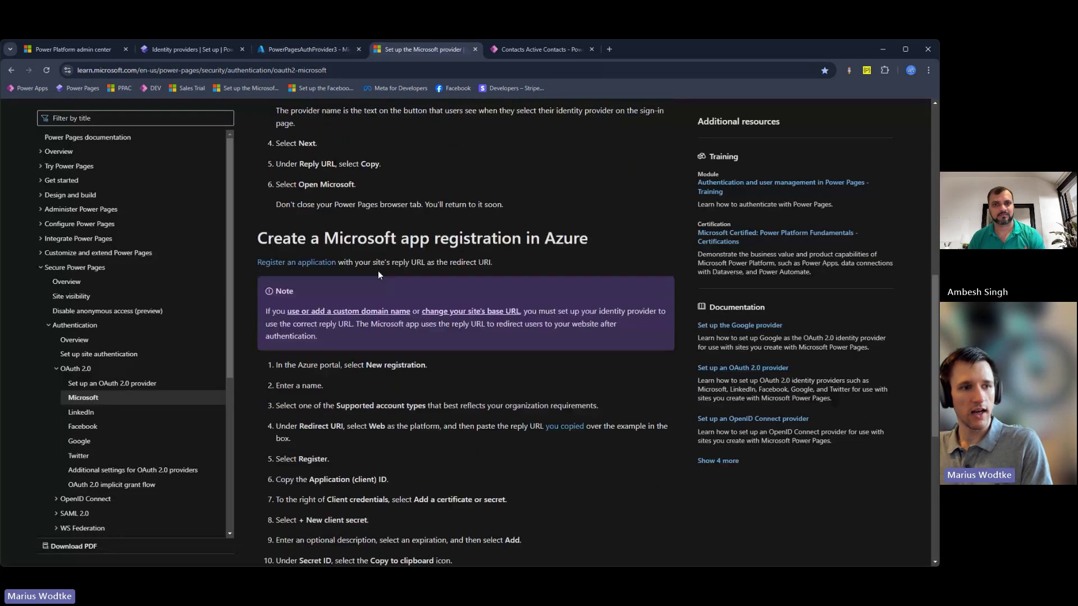
pyautogui.moveTo(276, 316); pyautogui.dragTo(420, 319)
pyautogui.click(420, 320)
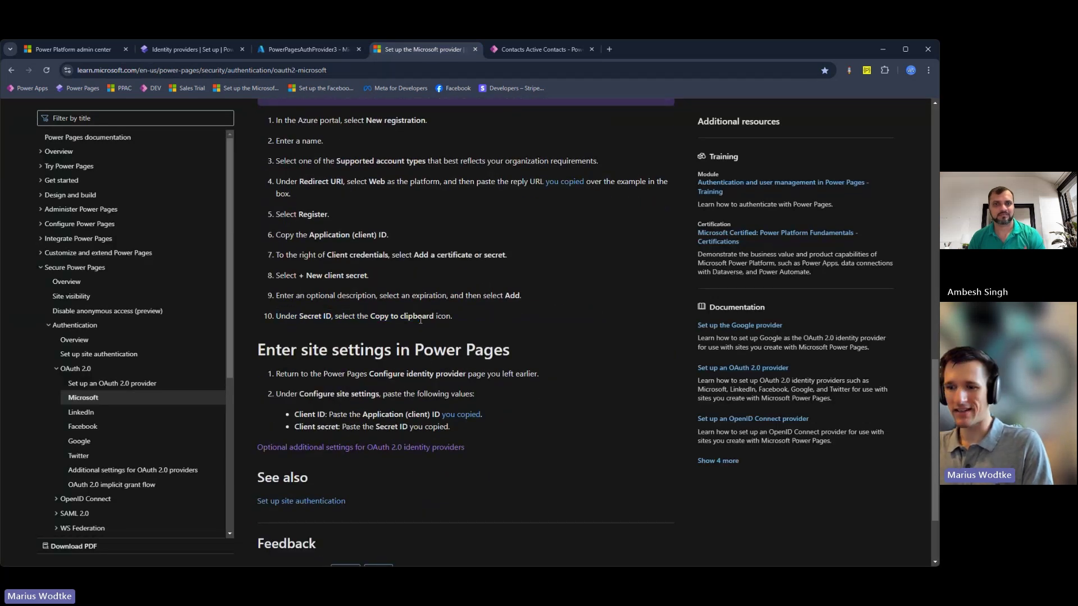
# Back in Azure, highlight the new client secret's Value and its Secret ID.
pyautogui.click(303, 49)
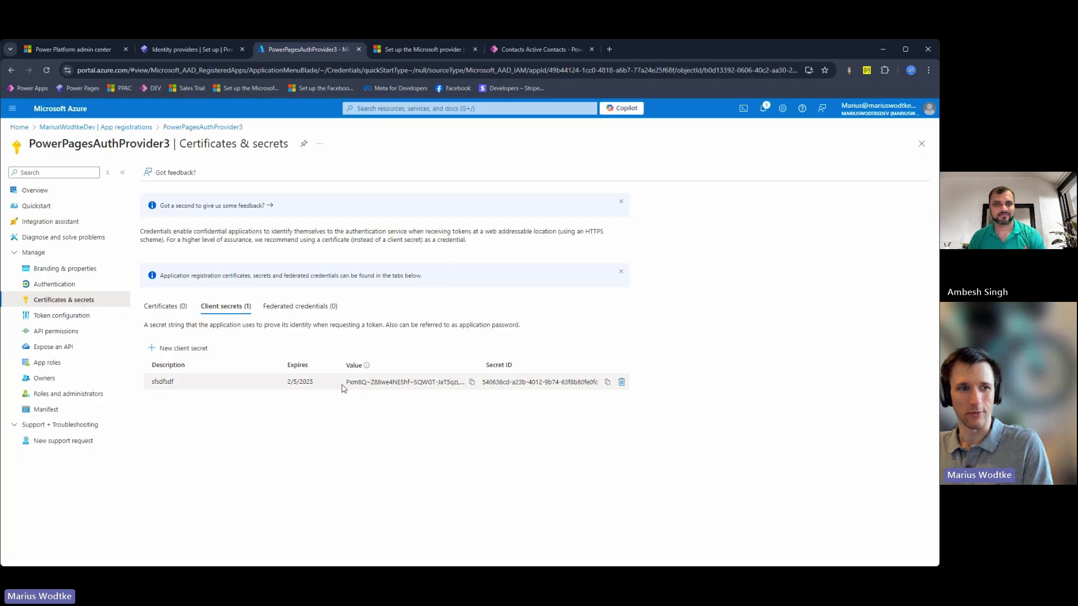
pyautogui.moveTo(346, 382); pyautogui.dragTo(375, 382)
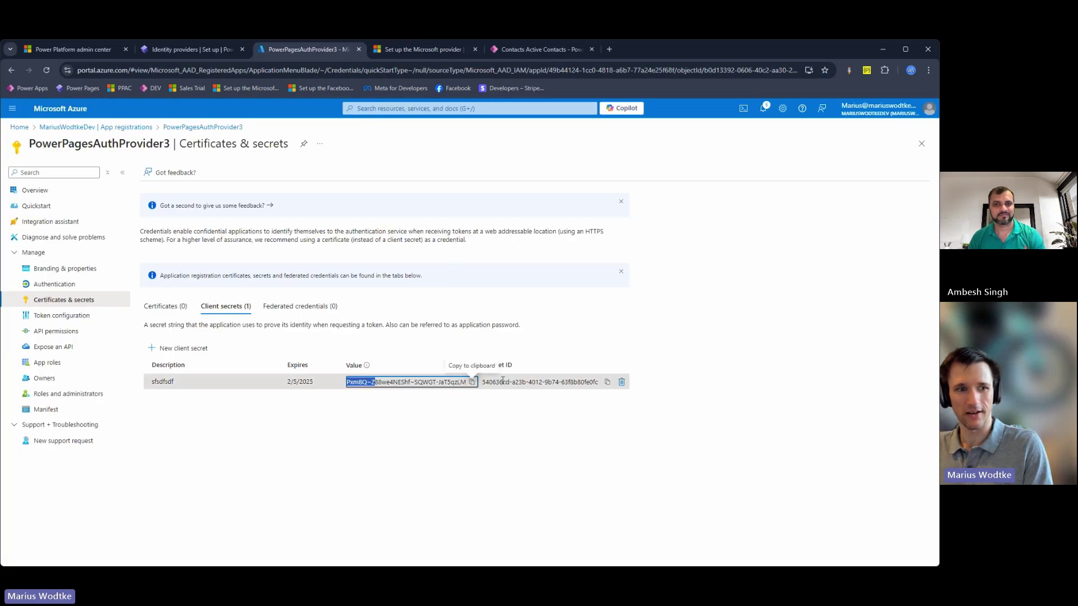
pyautogui.moveTo(483, 383); pyautogui.dragTo(512, 393)
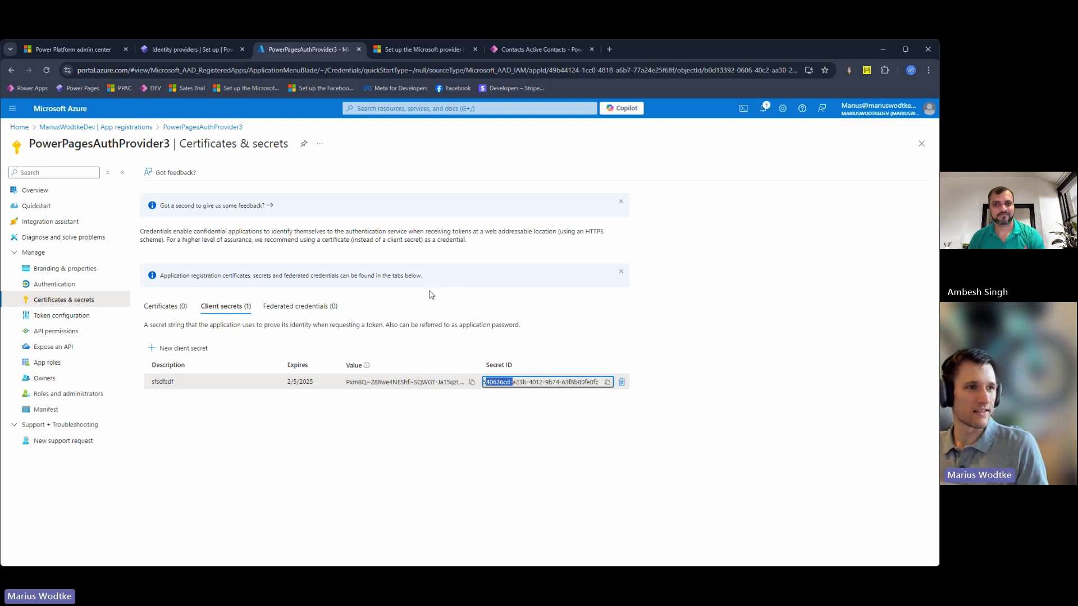
# Open PowerPagesAuthProvider2 and compare its Application (client) ID with the Power Pages Client ID.
pyautogui.click(144, 128)
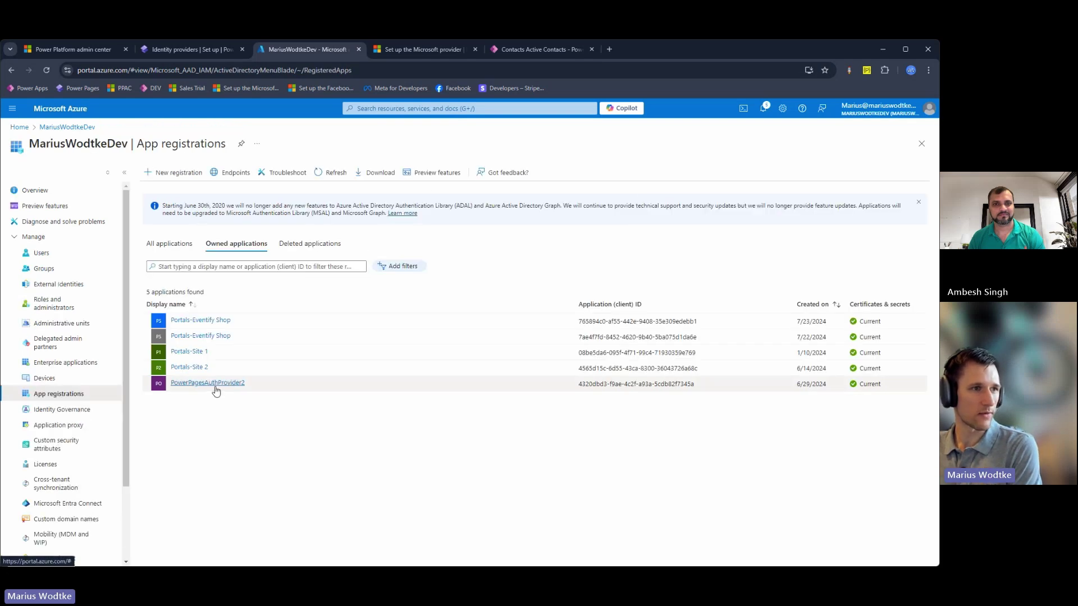
pyautogui.click(217, 388)
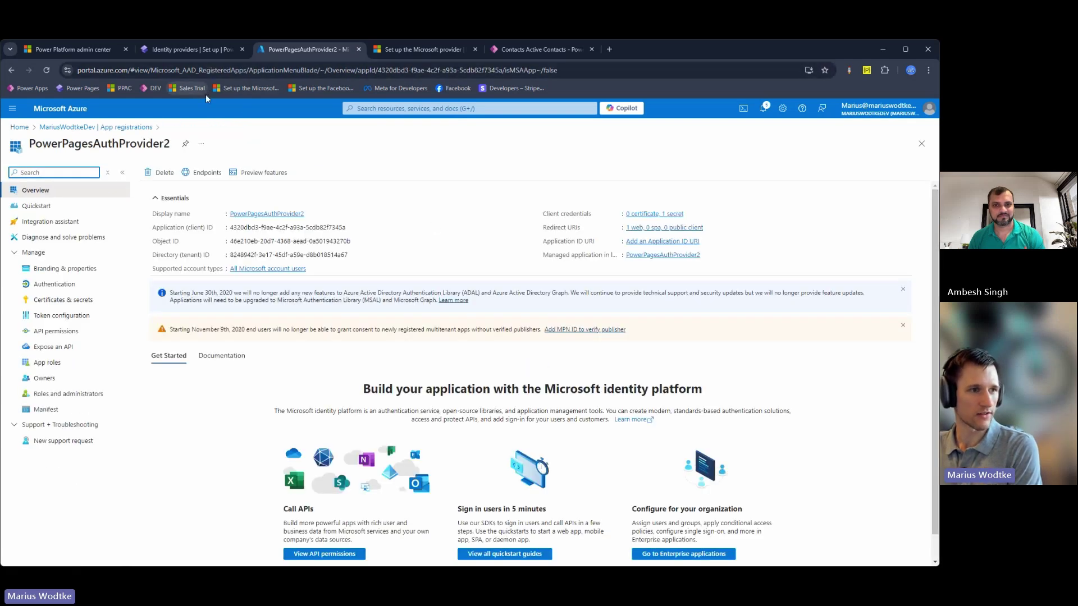
pyautogui.click(204, 51)
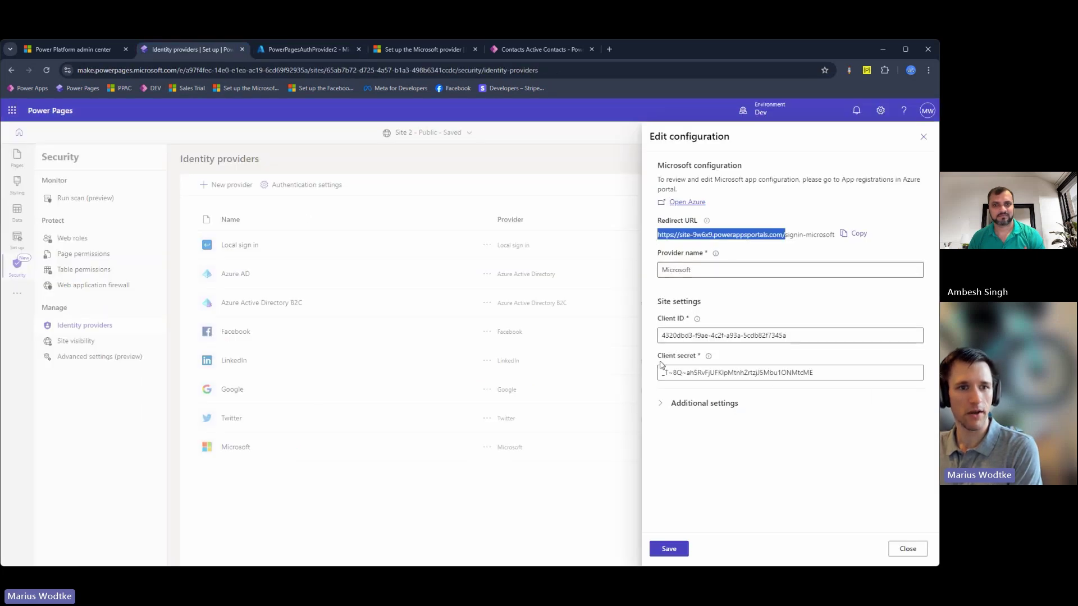
pyautogui.moveTo(662, 336); pyautogui.dragTo(711, 339)
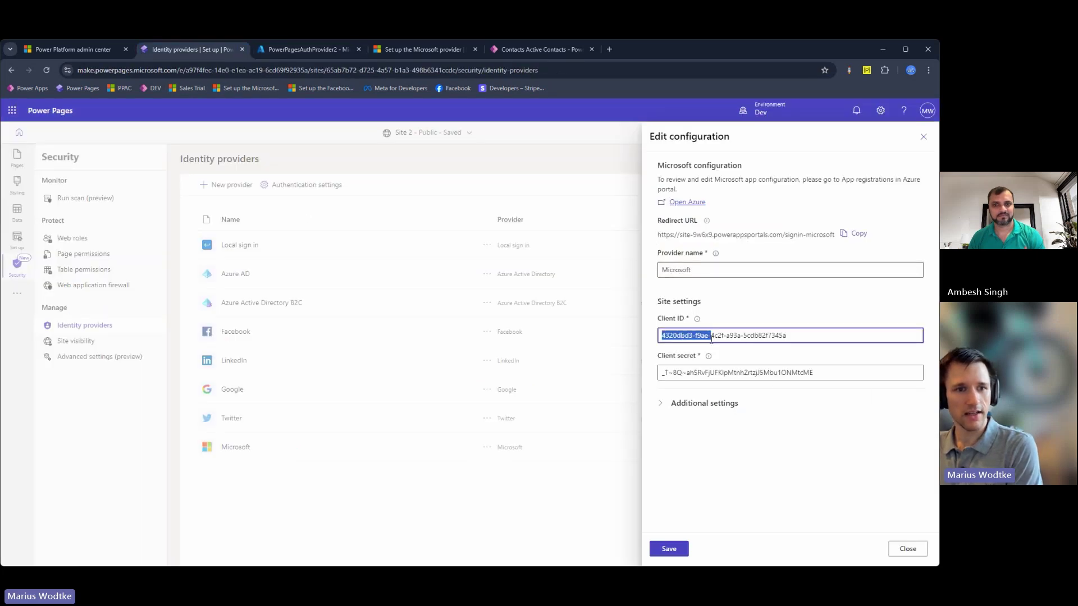
pyautogui.click(312, 52)
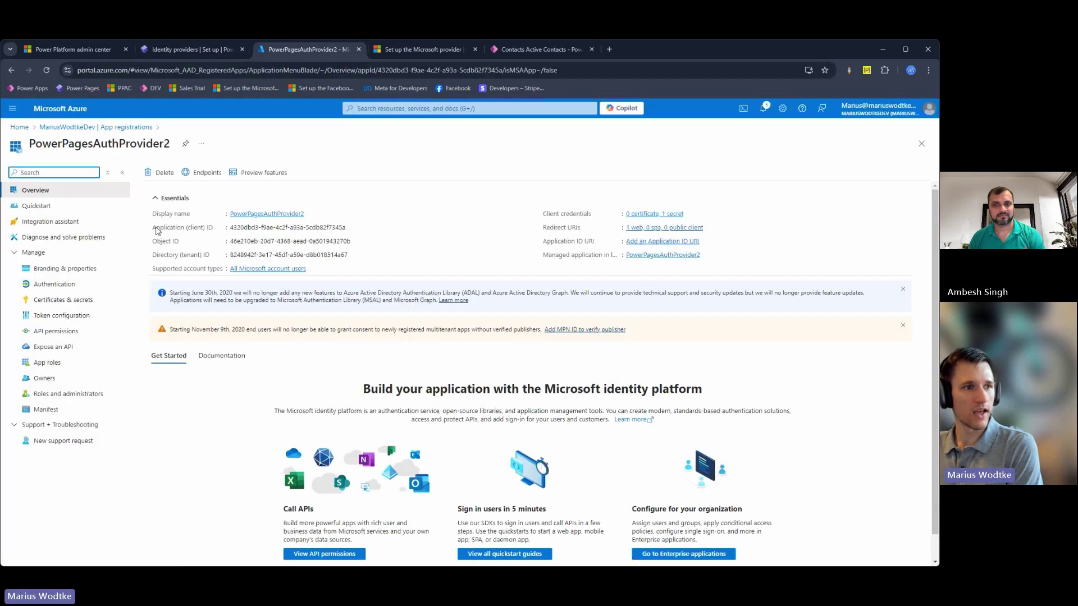
pyautogui.moveTo(164, 231); pyautogui.dragTo(327, 230)
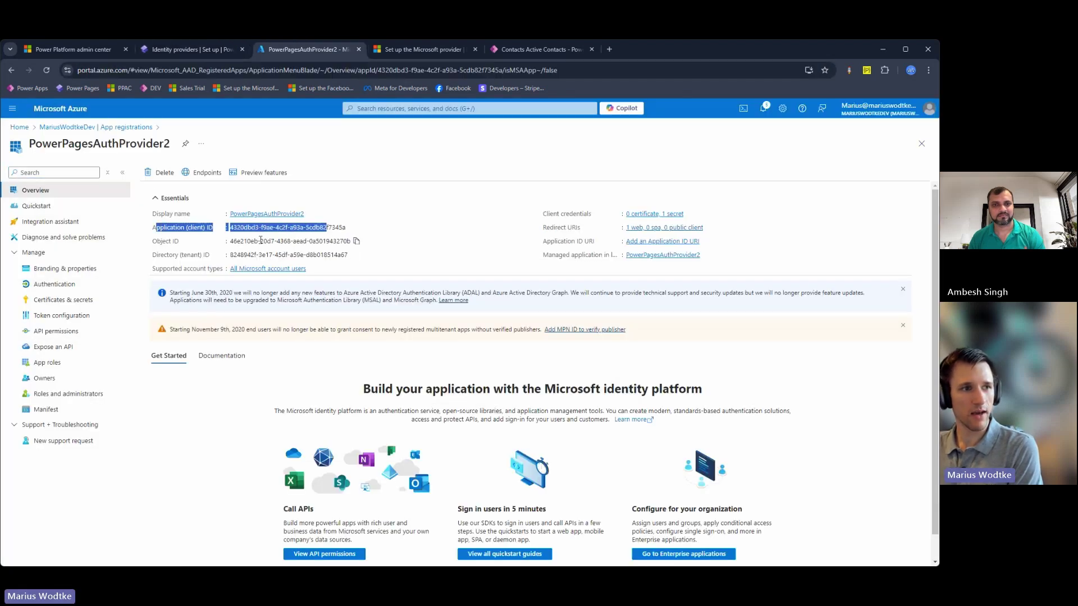
# Add a second client secret described 'Demo2' to PowerPagesAuthProvider2 alongside the Demo secret.
pyautogui.click(69, 301)
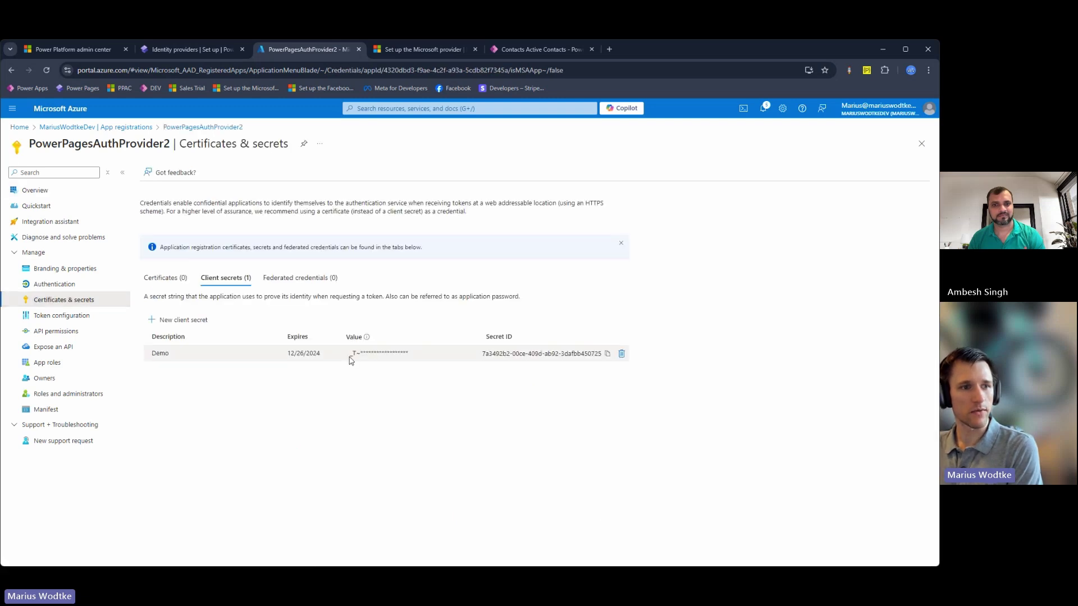
pyautogui.moveTo(349, 353); pyautogui.dragTo(366, 354)
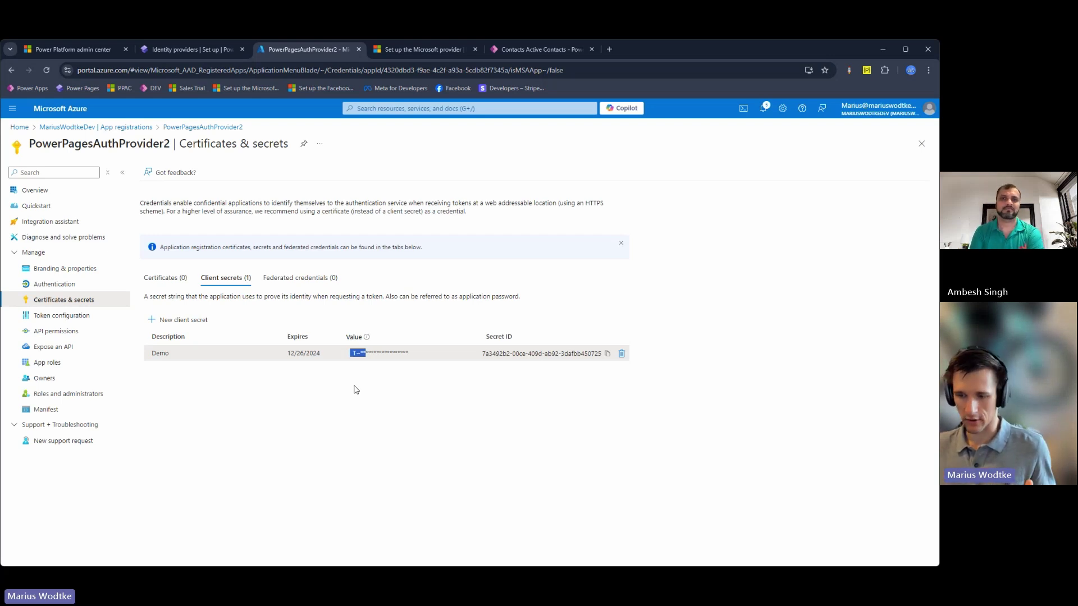
pyautogui.click(183, 320)
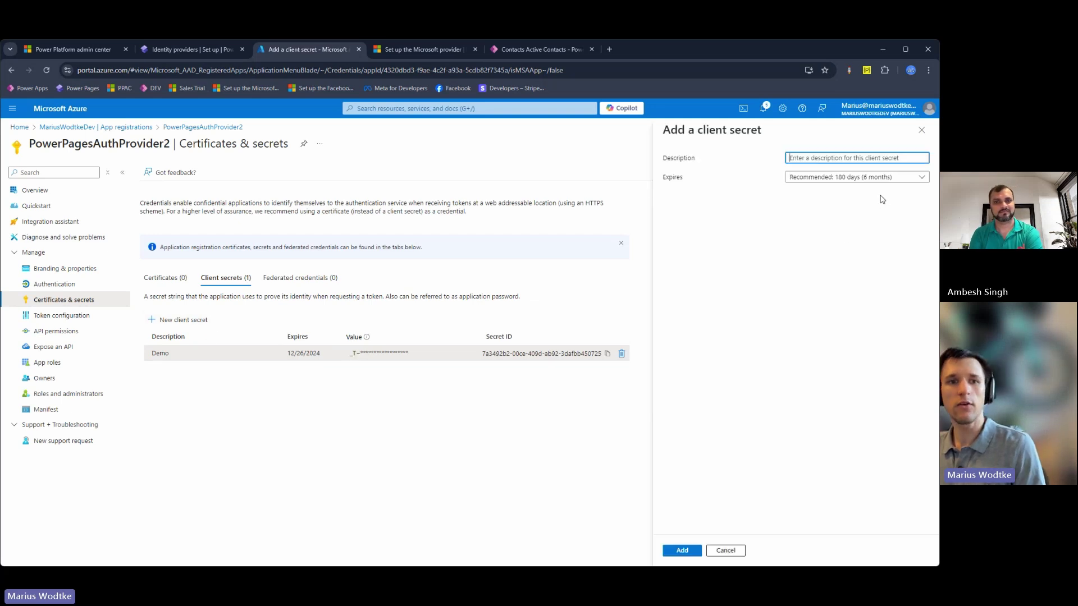
pyautogui.write('Demo2')
pyautogui.click(681, 553)
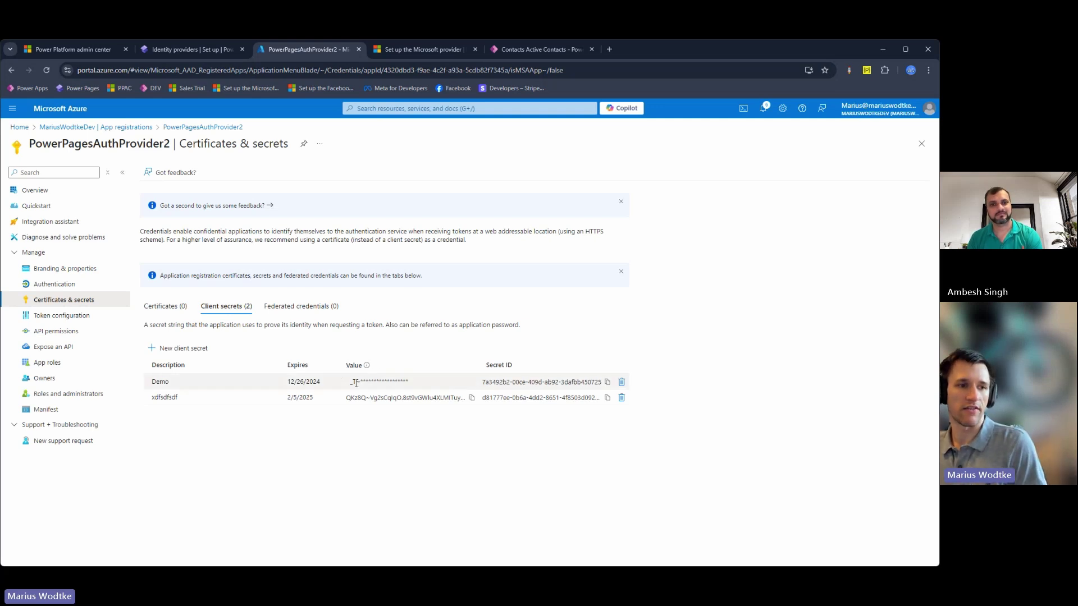
pyautogui.moveTo(363, 382); pyautogui.dragTo(351, 386)
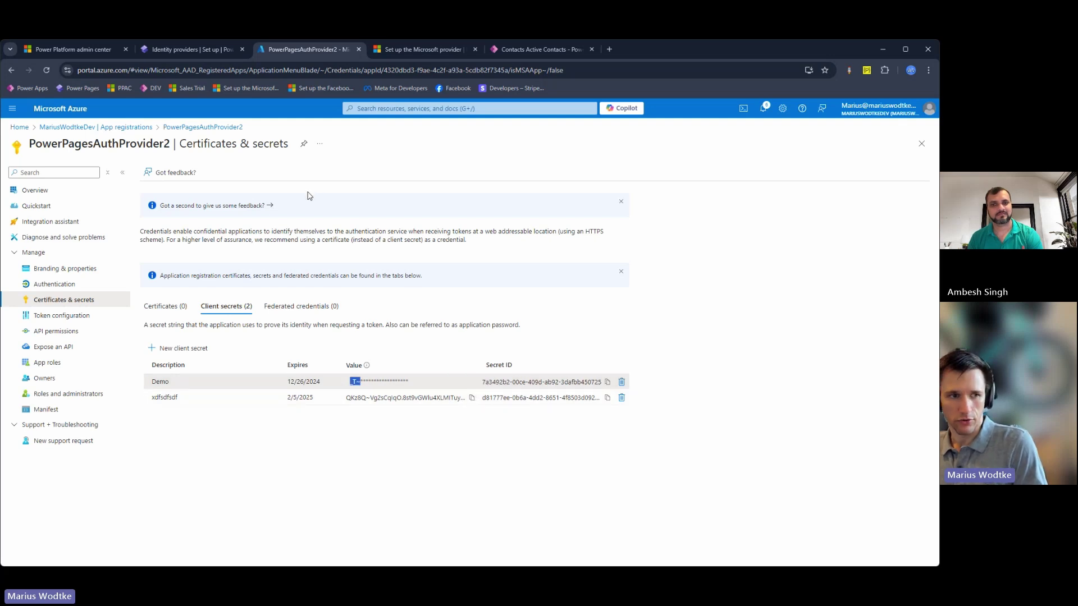
# Close the Microsoft provider configuration panel and switch to the incognito window with the published site.
pyautogui.click(202, 48)
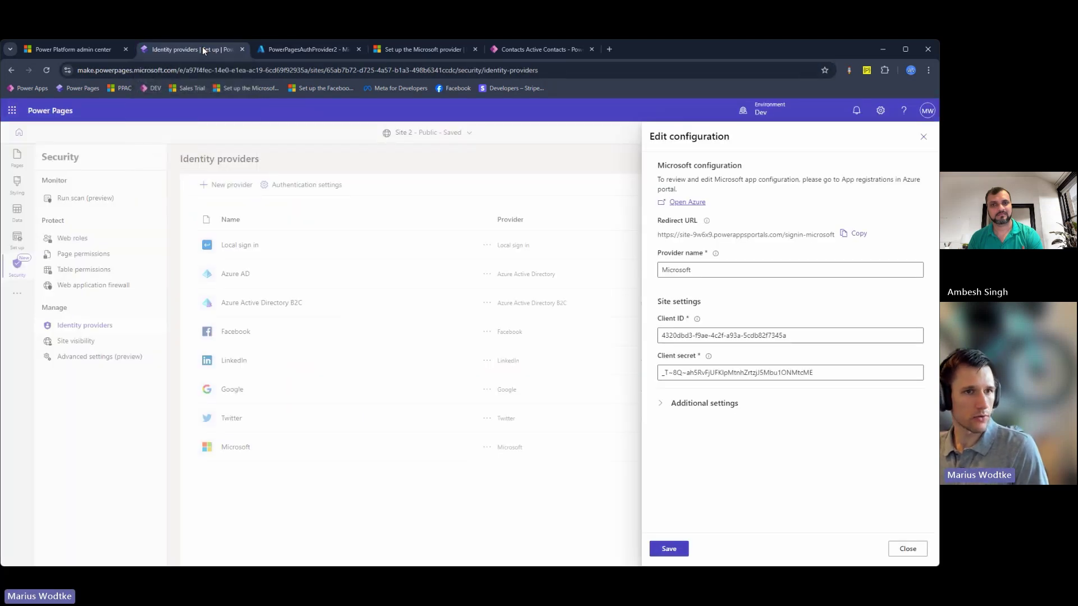
pyautogui.click(923, 137)
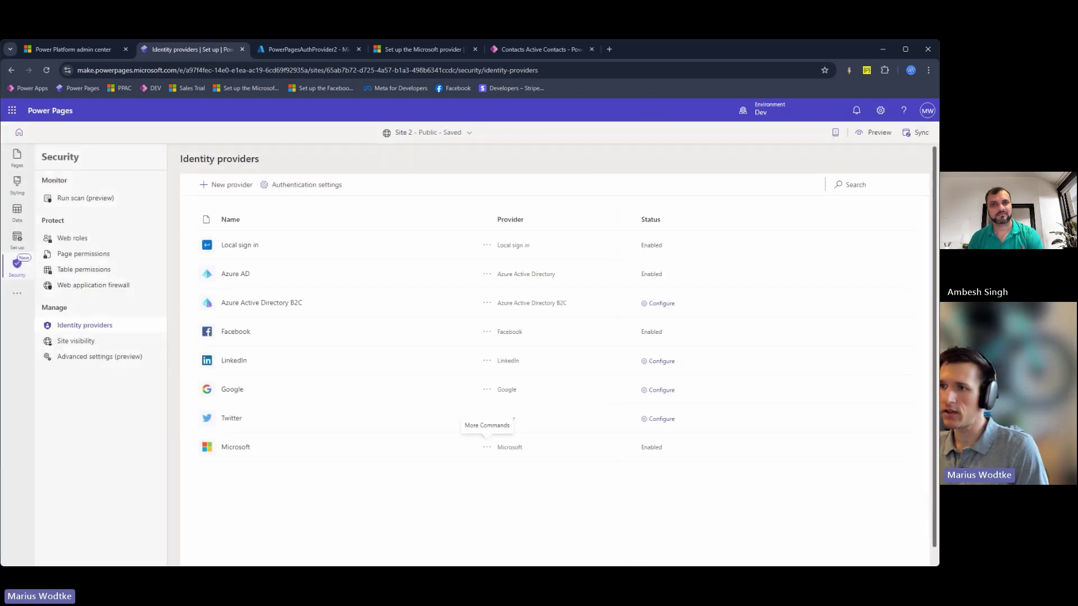
pyautogui.hotkey('alt', 'Tab')
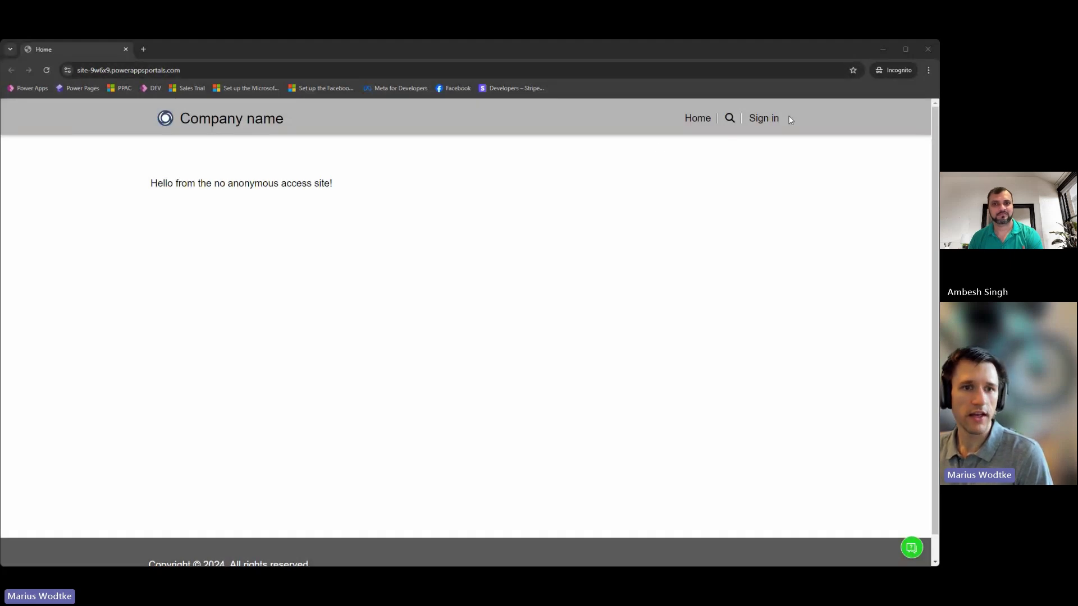
# Sign in to the site with Microsoft using the saved account, choosing to stay signed in.
pyautogui.click(780, 123)
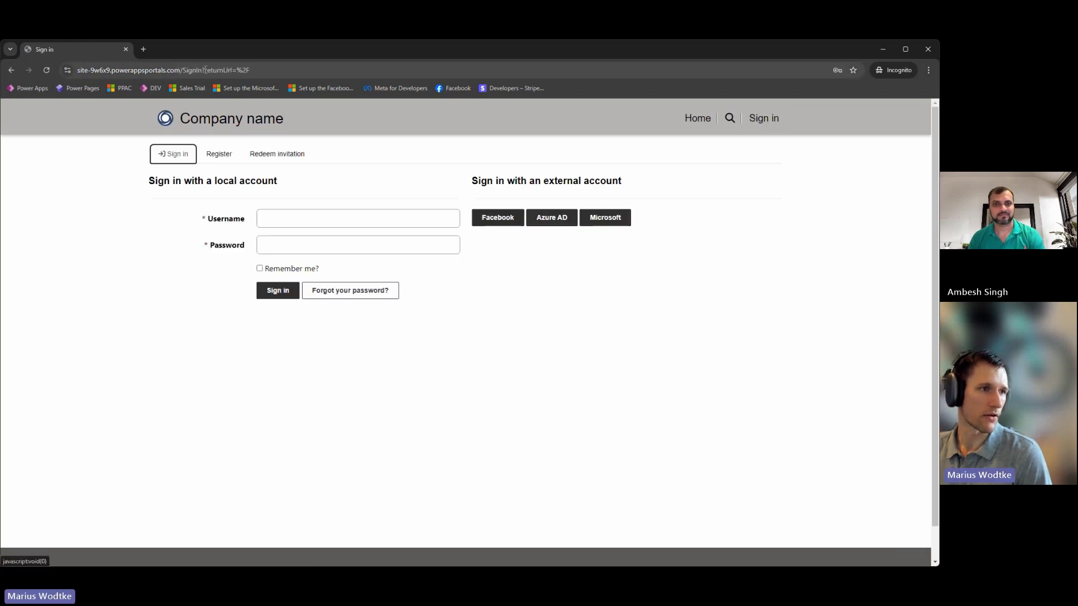
pyautogui.moveTo(205, 69); pyautogui.dragTo(181, 70)
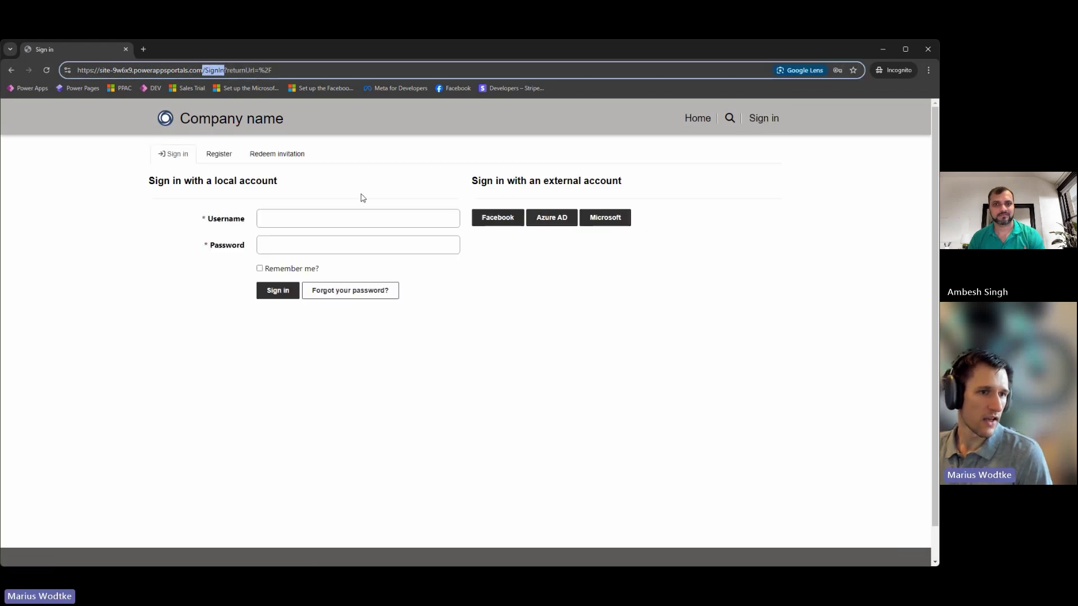
pyautogui.click(613, 226)
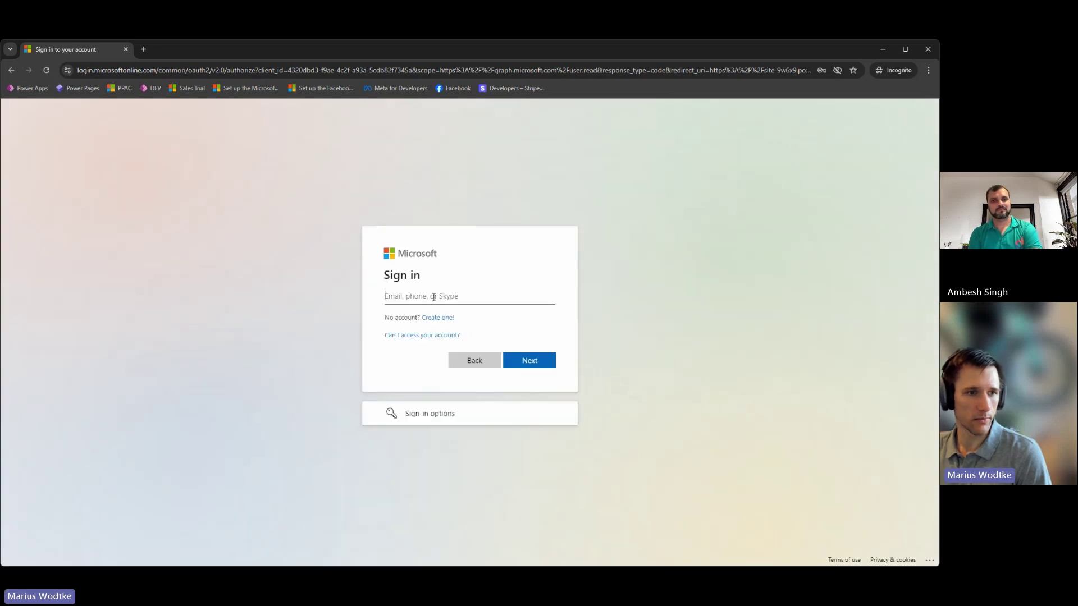
pyautogui.click(434, 295)
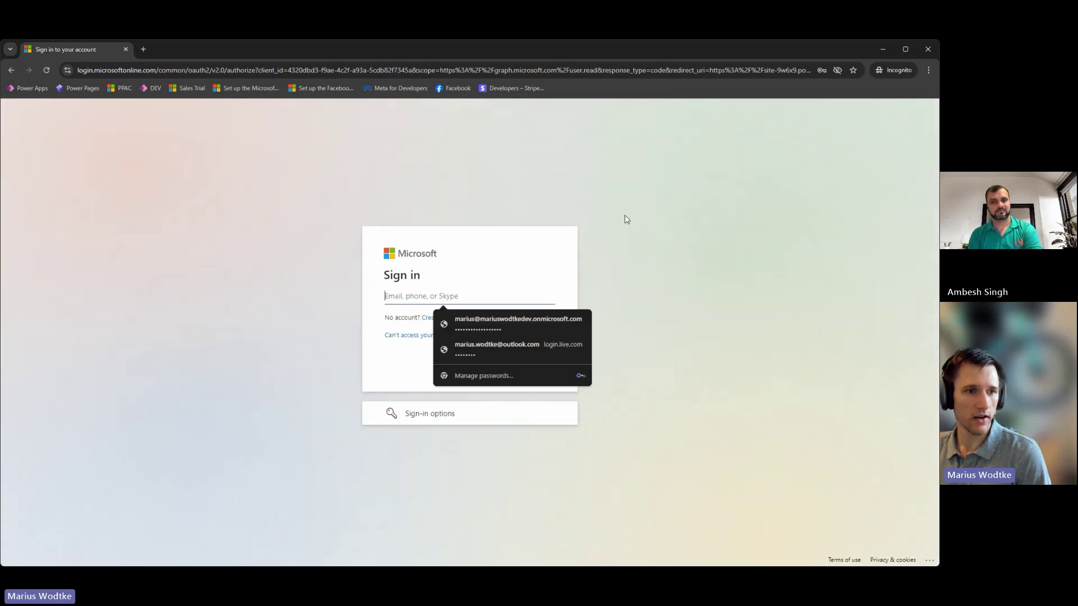
pyautogui.click(470, 328)
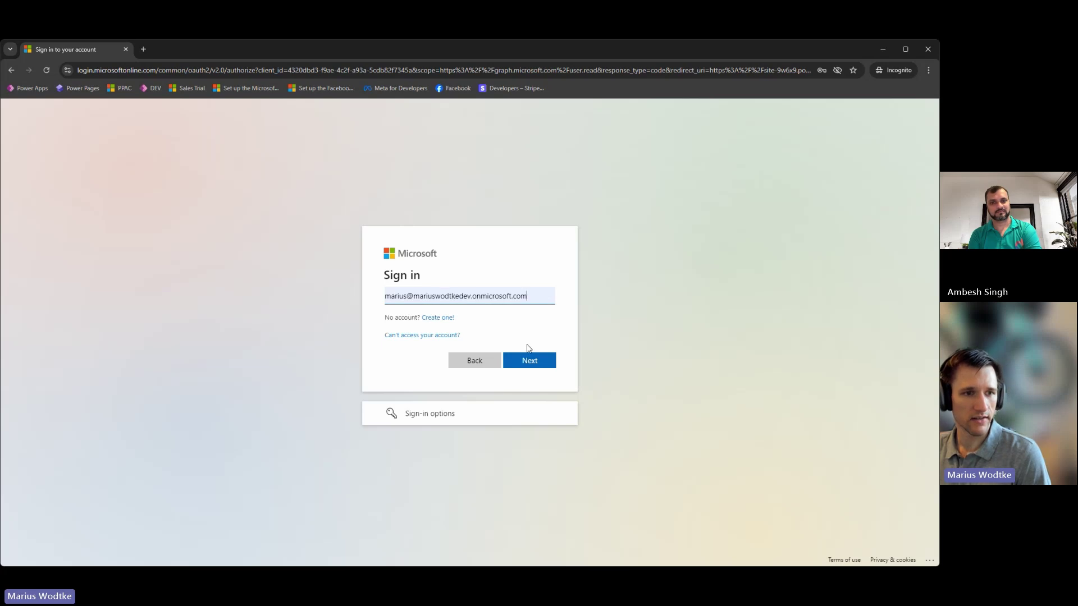
pyautogui.click(526, 360)
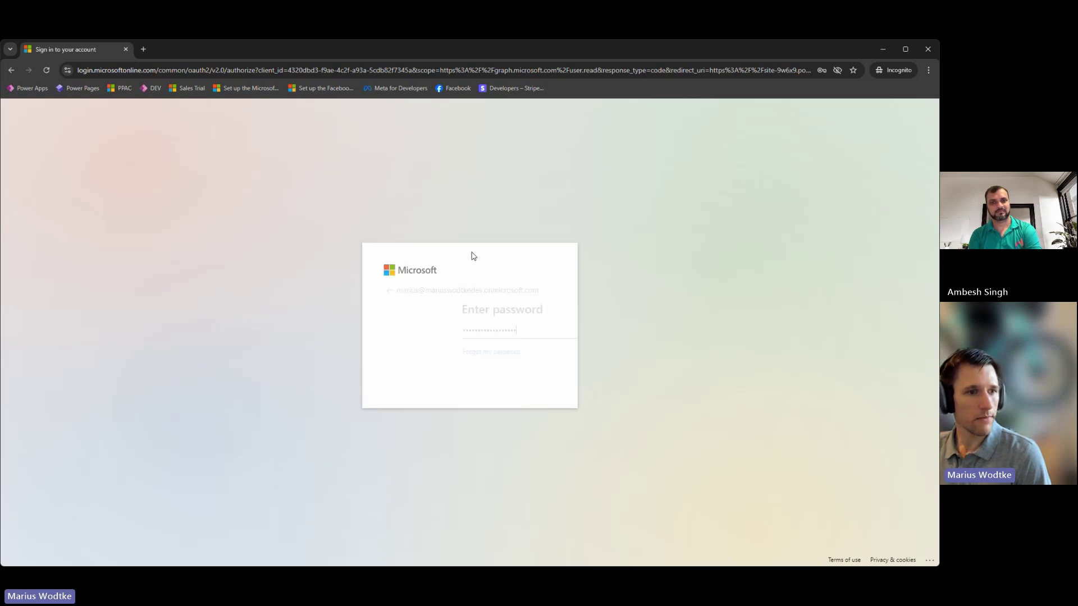
pyautogui.click(520, 381)
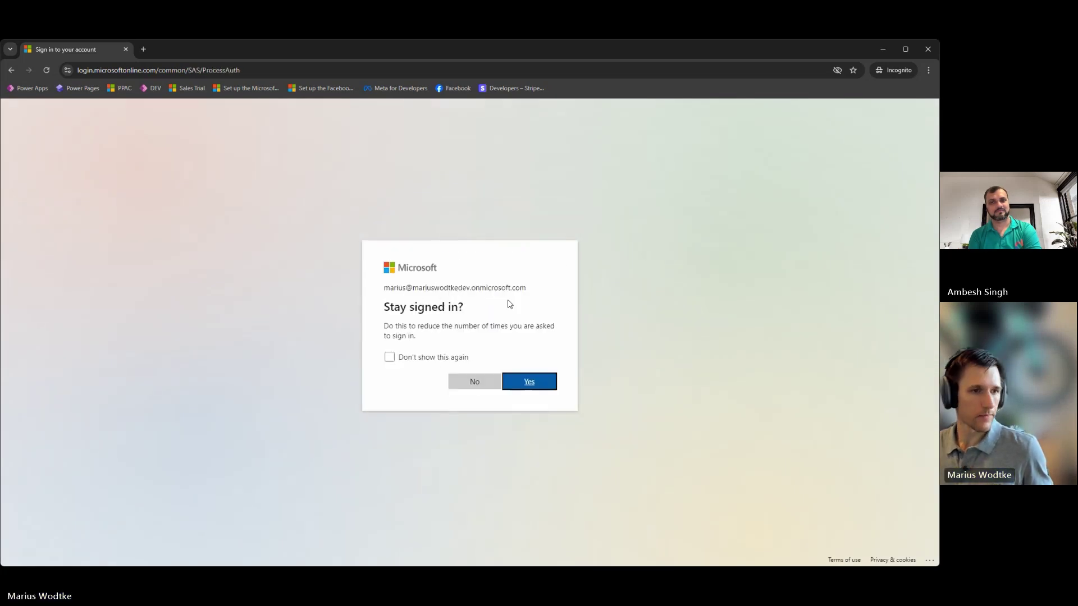
pyautogui.click(540, 376)
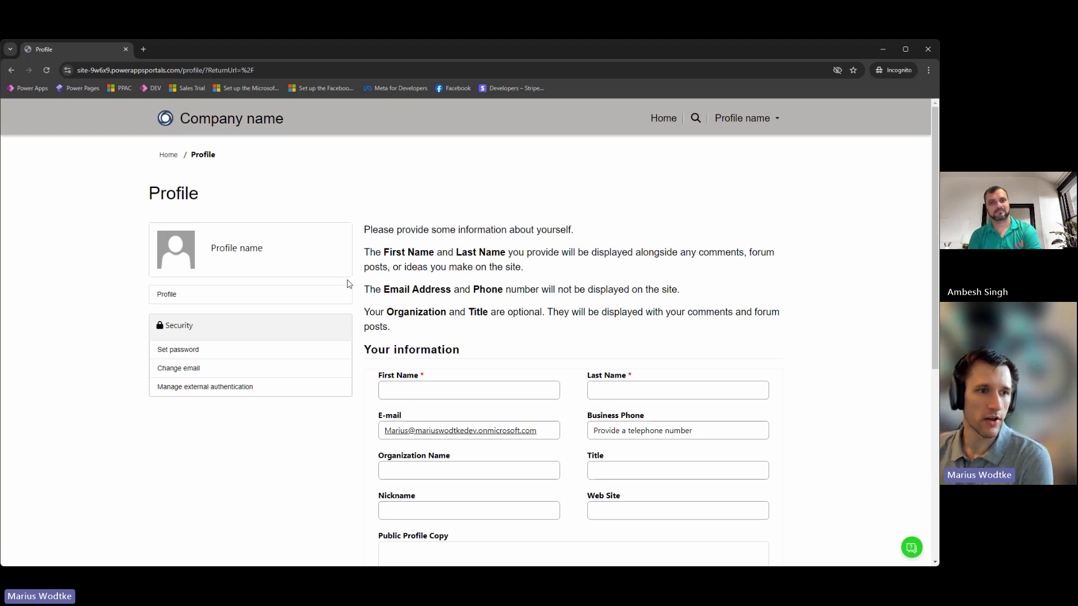
# Enter the user's first name on the Profile page, correcting a typo.
pyautogui.scroll(-1, 618, 274)
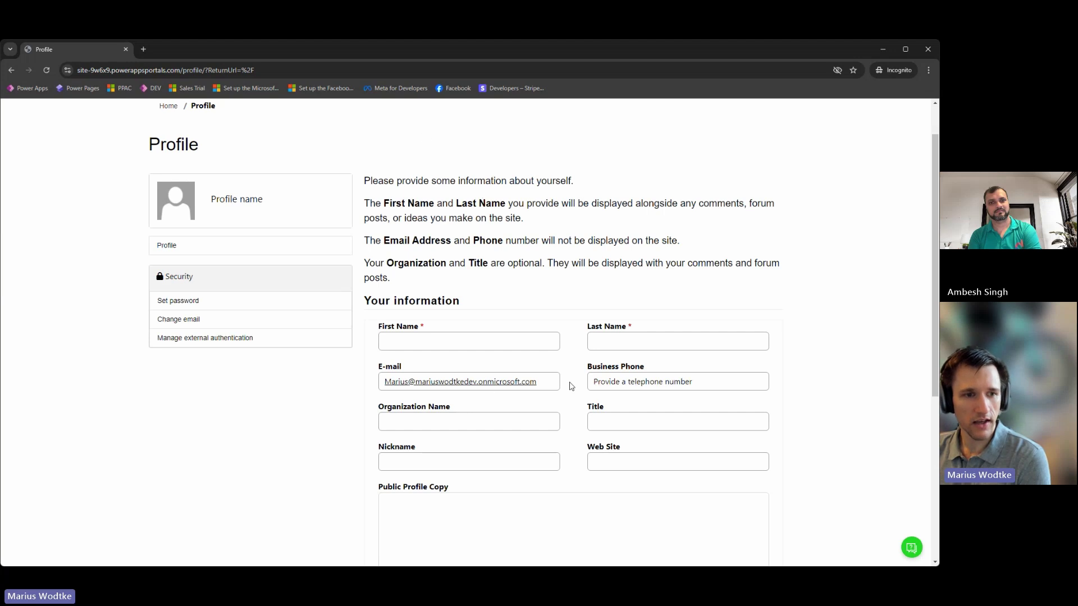
pyautogui.moveTo(539, 381); pyautogui.dragTo(372, 374)
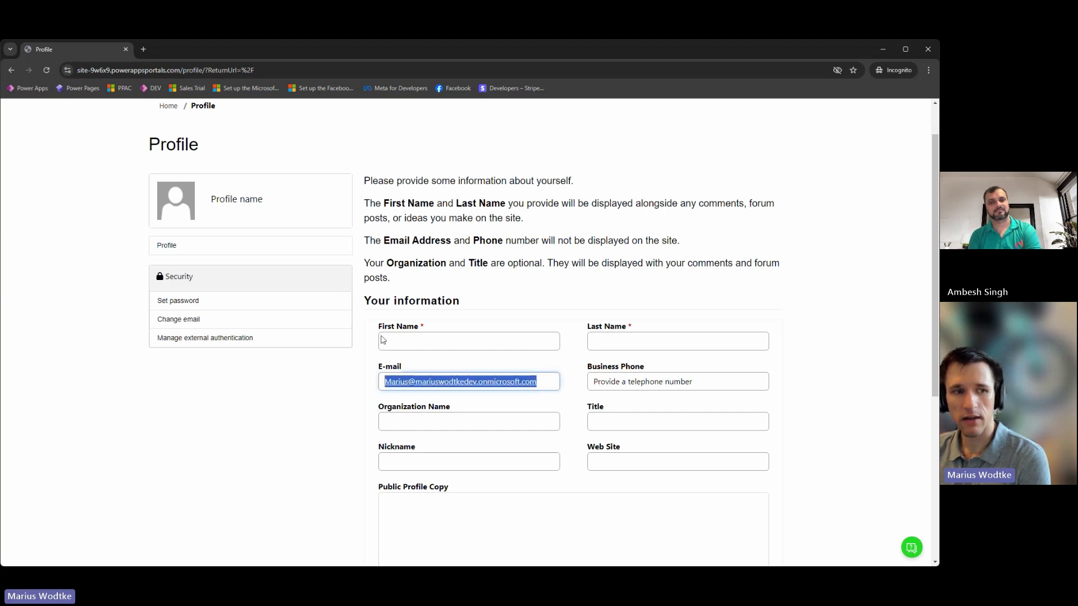
pyautogui.click(418, 334)
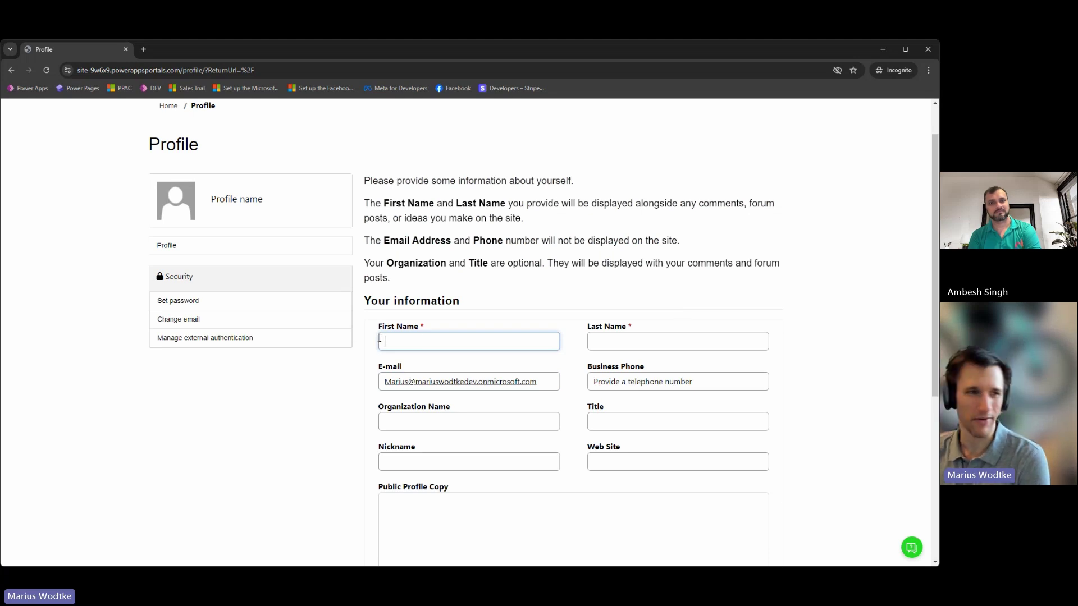
pyautogui.scroll(1, 420, 358)
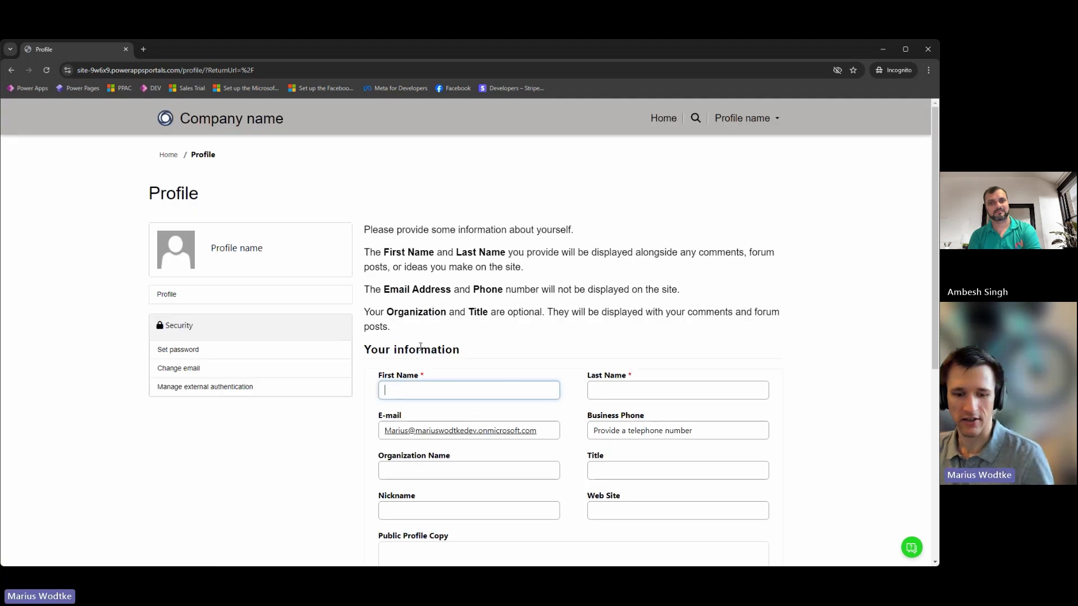
pyautogui.write('Maeriu')
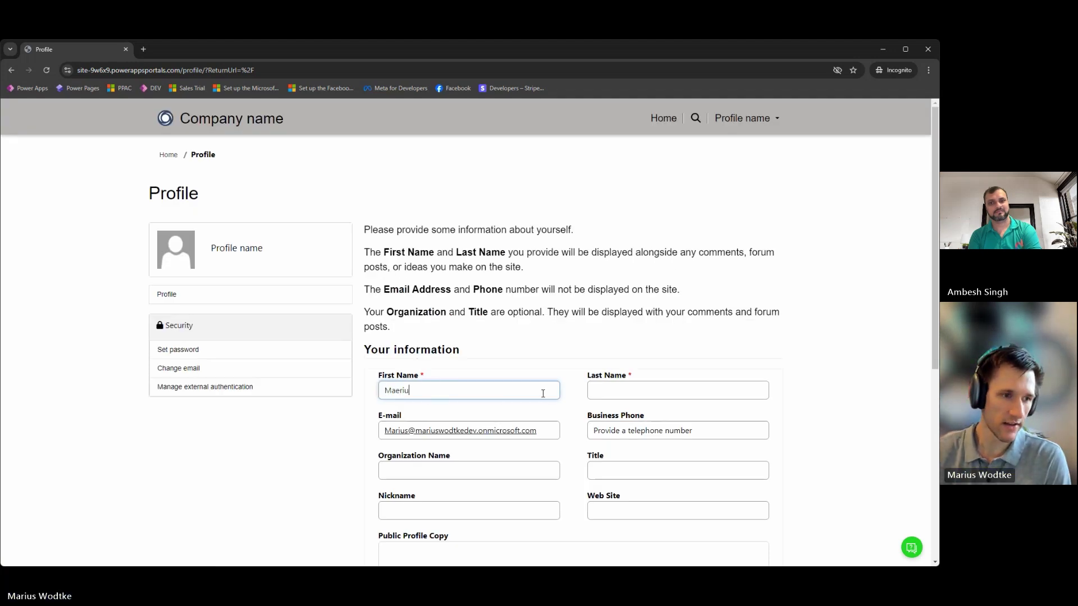
pyautogui.press('BackSpace')
pyautogui.press('BackSpace')
pyautogui.press('BackSpace')
pyautogui.write('rius')
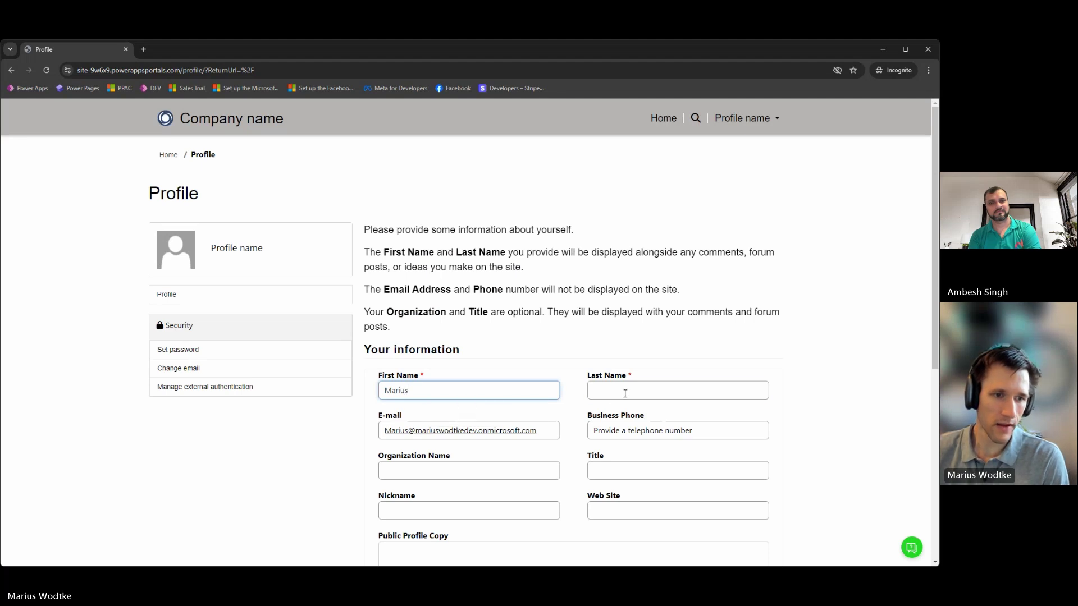
# Enter the user's last name and submit the profile form.
pyautogui.click(624, 390)
pyautogui.write('Wodtke')
pyautogui.scroll(-1, 691, 436)
pyautogui.scroll(-6, 623, 450)
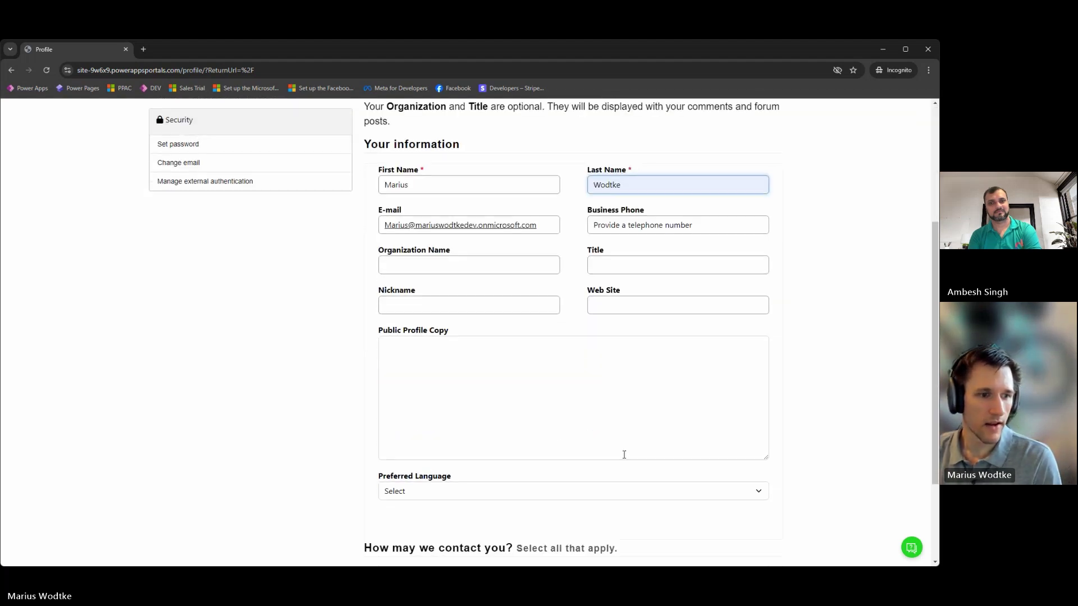
pyautogui.press('Return')
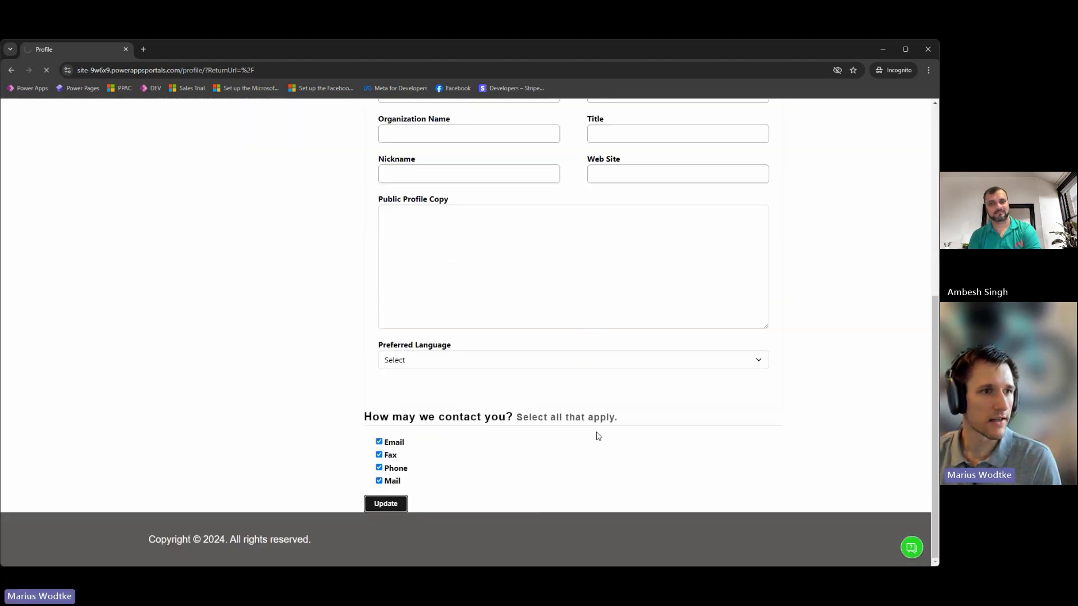
pyautogui.scroll(3, 603, 436)
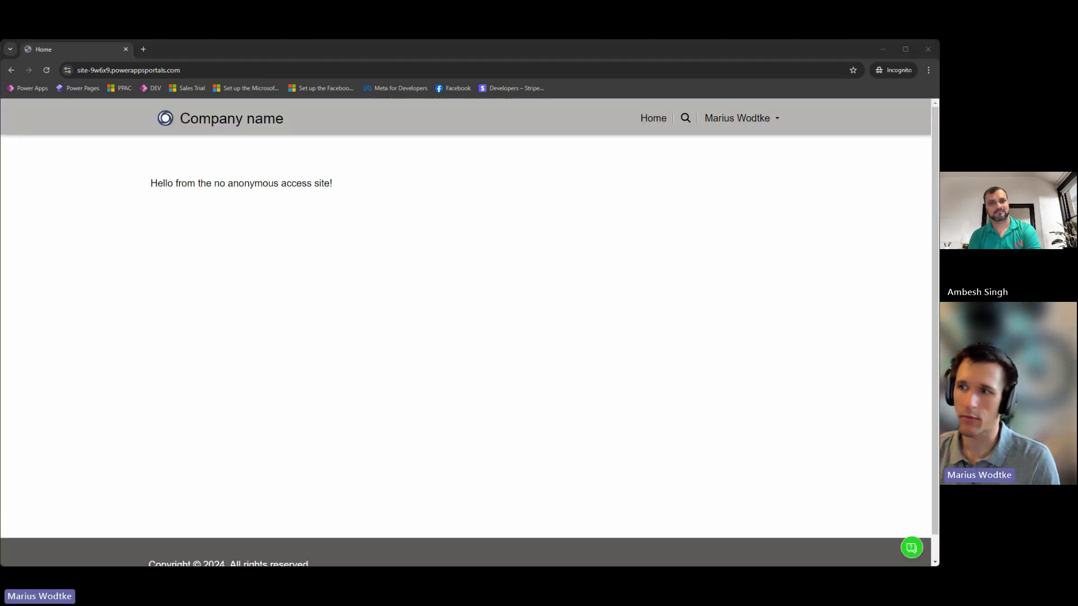
# Refresh Active Contacts, open the new contact and view its Web Authentication identities.
pyautogui.click(545, 49)
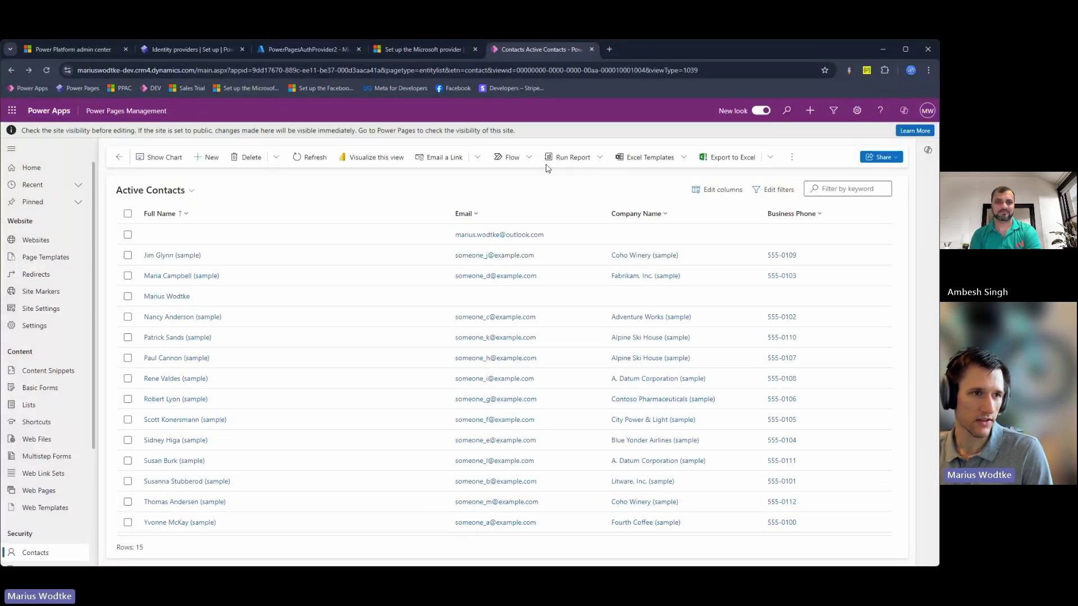
pyautogui.click(316, 163)
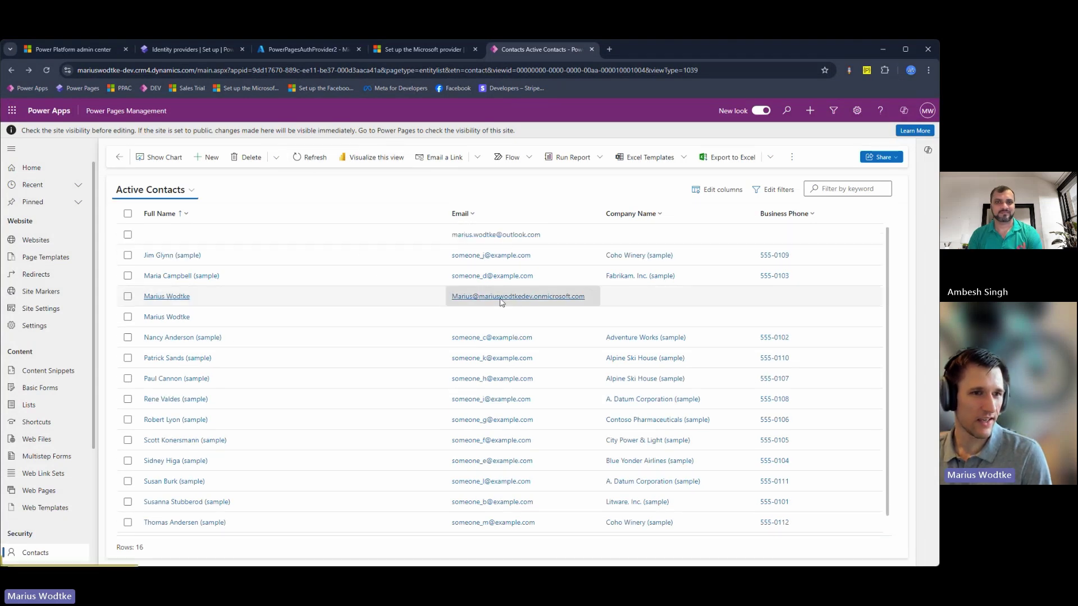
pyautogui.doubleClick(296, 302)
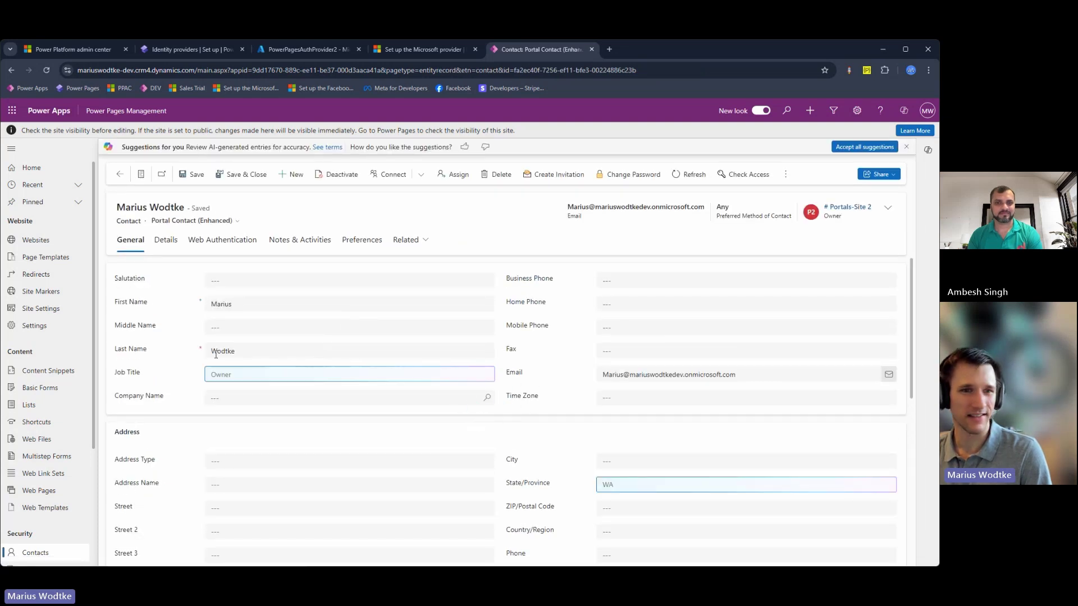
pyautogui.click(235, 241)
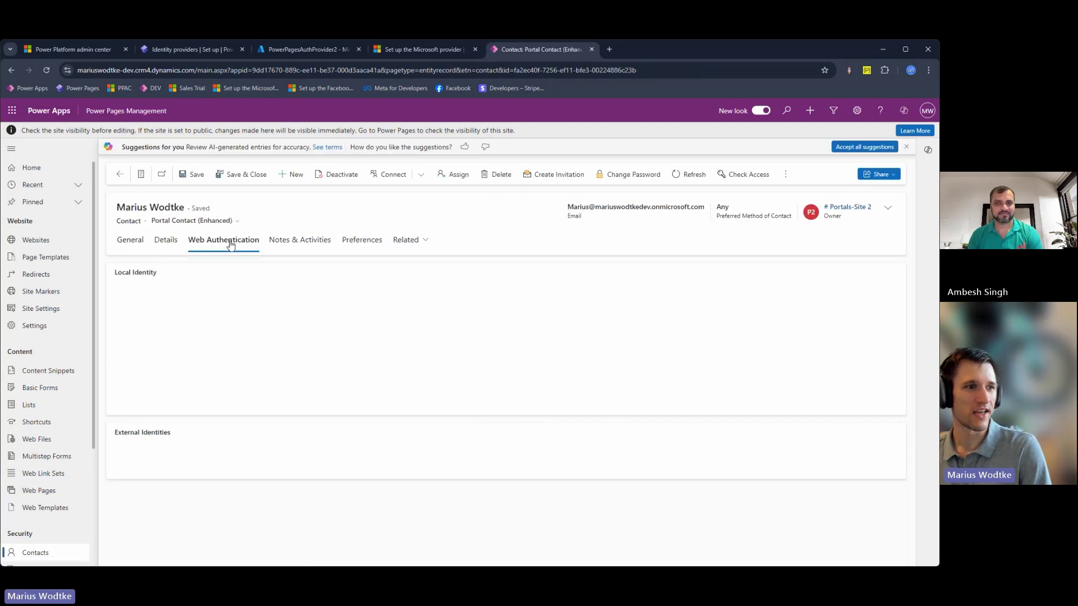